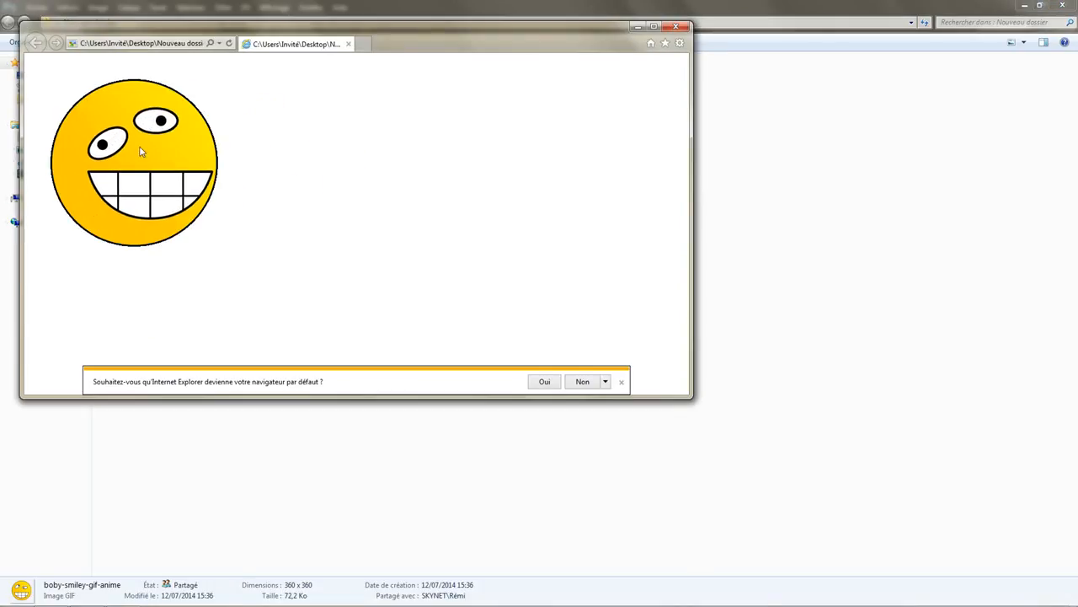
- Close the GIF preview, switch to Photoshop and create a new 100 × 100 pixel document
{"action": "left_click", "coordinate": [675, 26]}
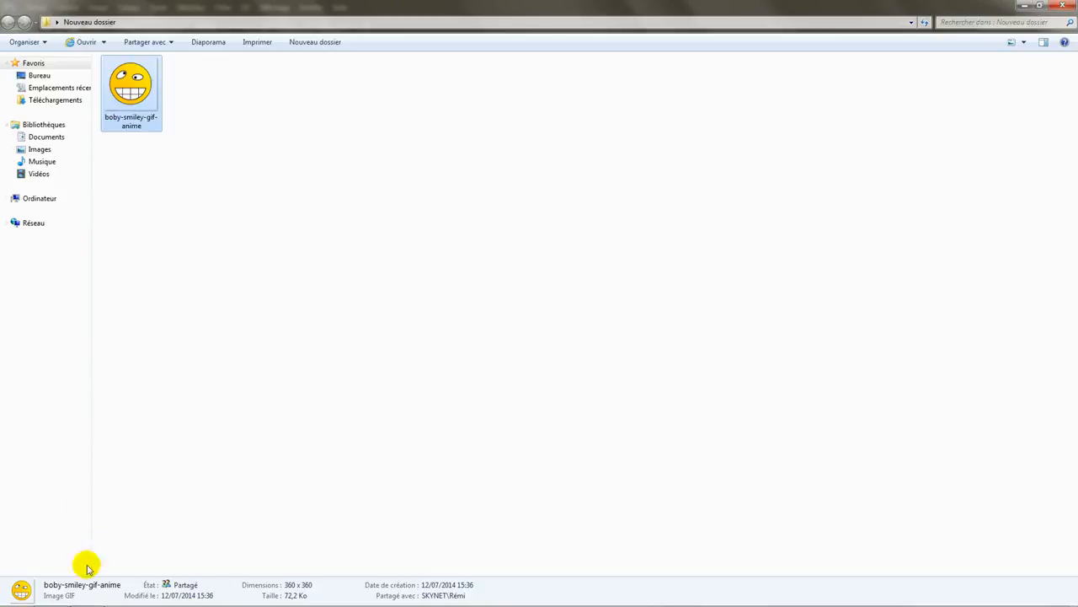
{"action": "left_click", "coordinate": [87, 595]}
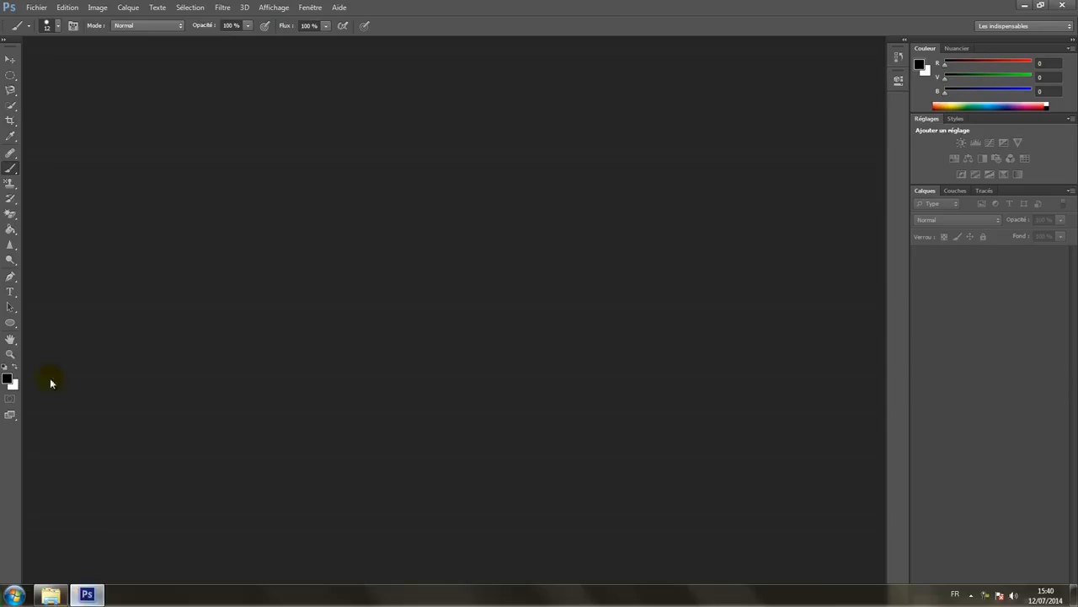
{"action": "left_click", "coordinate": [35, 7]}
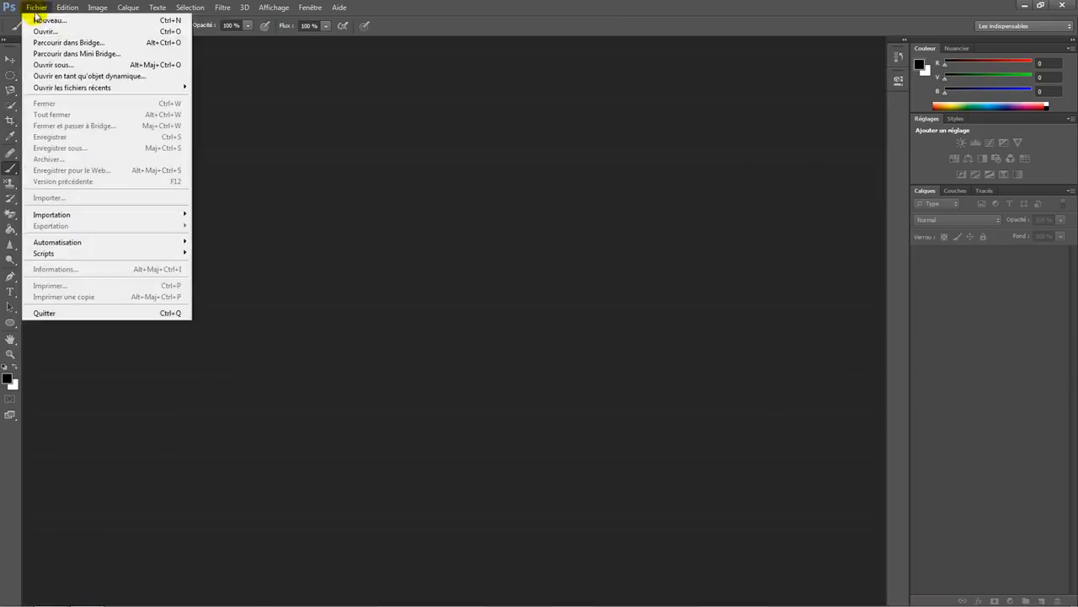
{"action": "left_click", "coordinate": [38, 20]}
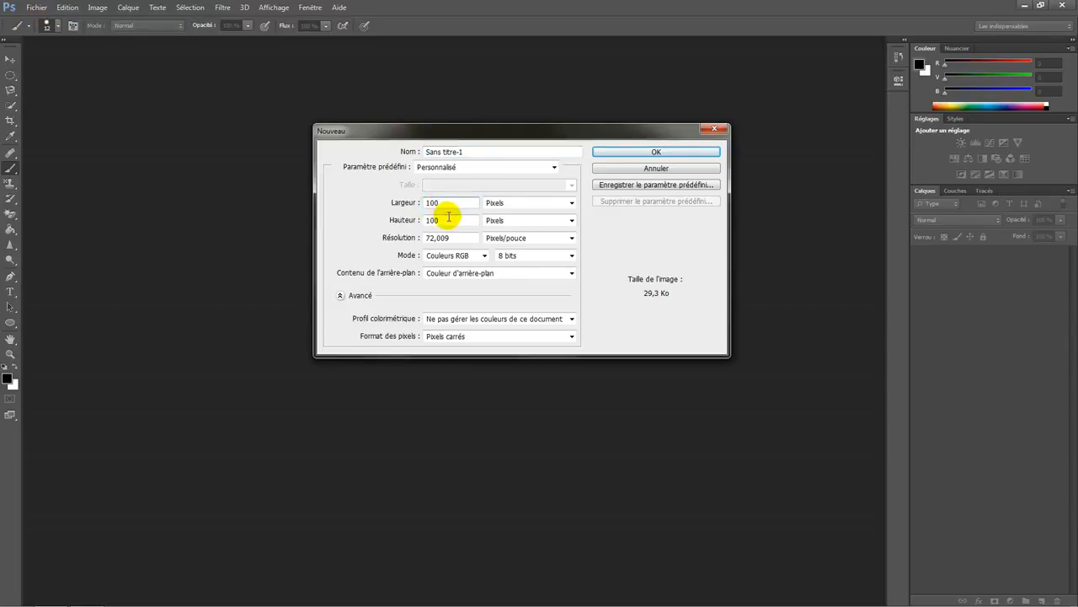
{"action": "left_click", "coordinate": [646, 151]}
{"action": "left_click", "coordinate": [647, 151]}
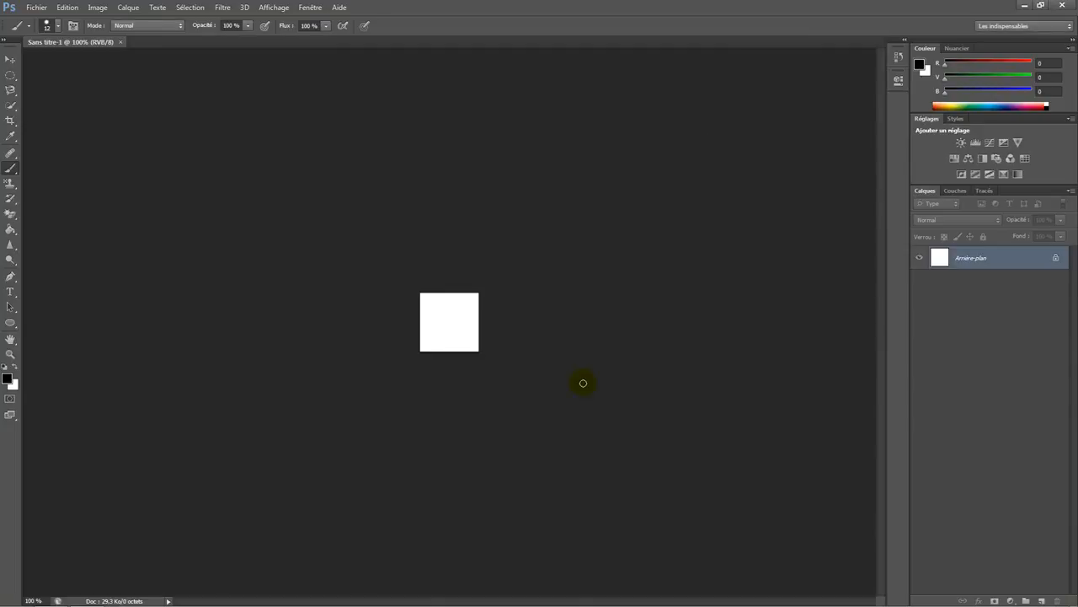
{"action": "scroll", "coordinate": [583, 384], "scroll_direction": "up", "scroll_amount": 13}
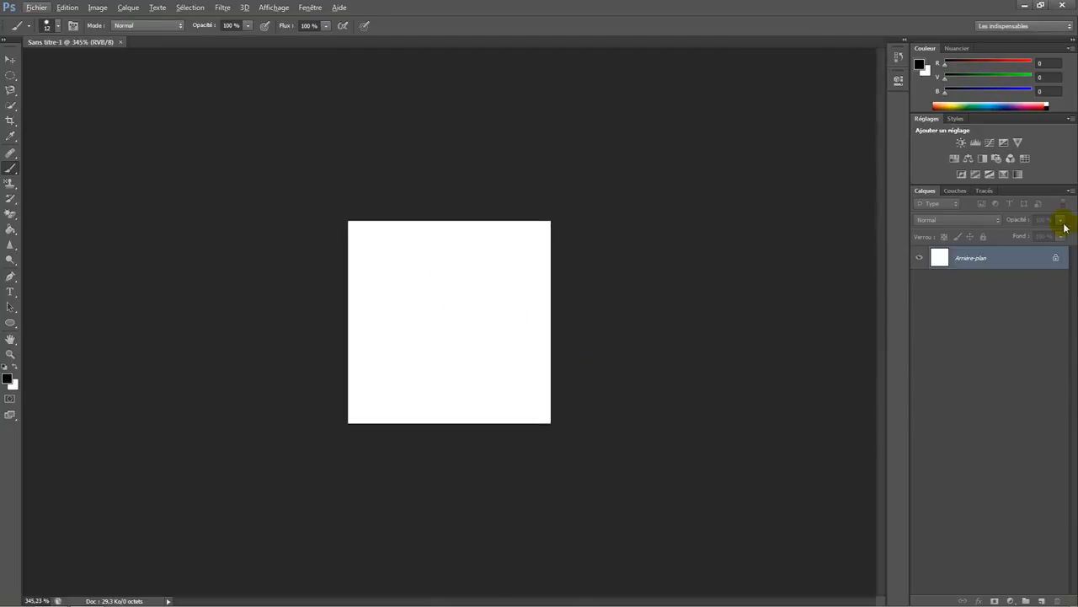
- Convert the locked background into a regular layer and duplicate it twice
{"action": "double_click", "coordinate": [1059, 259]}
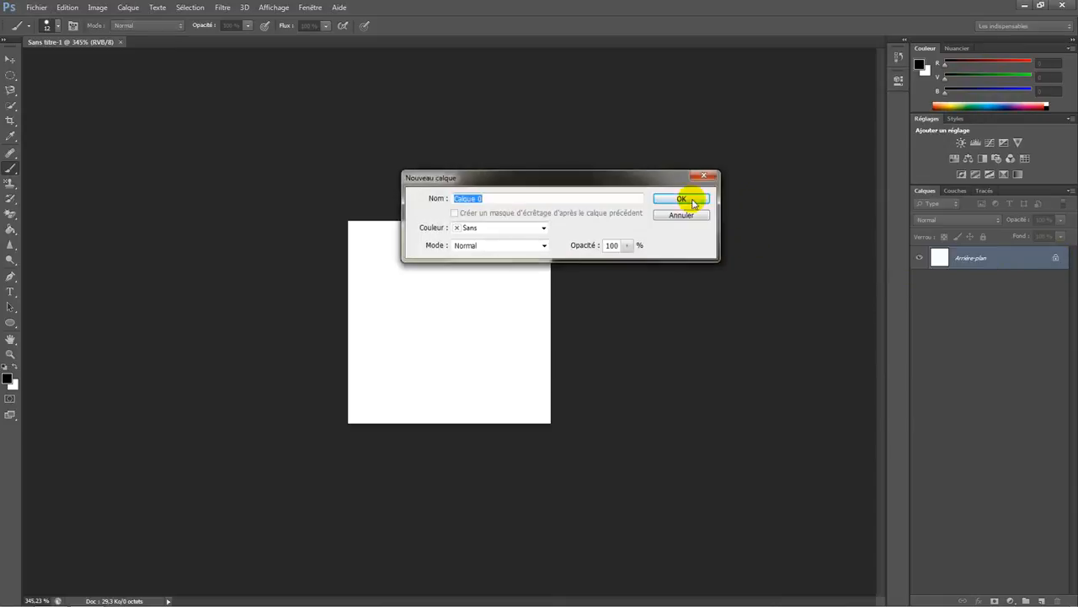
{"action": "key", "text": "Return"}
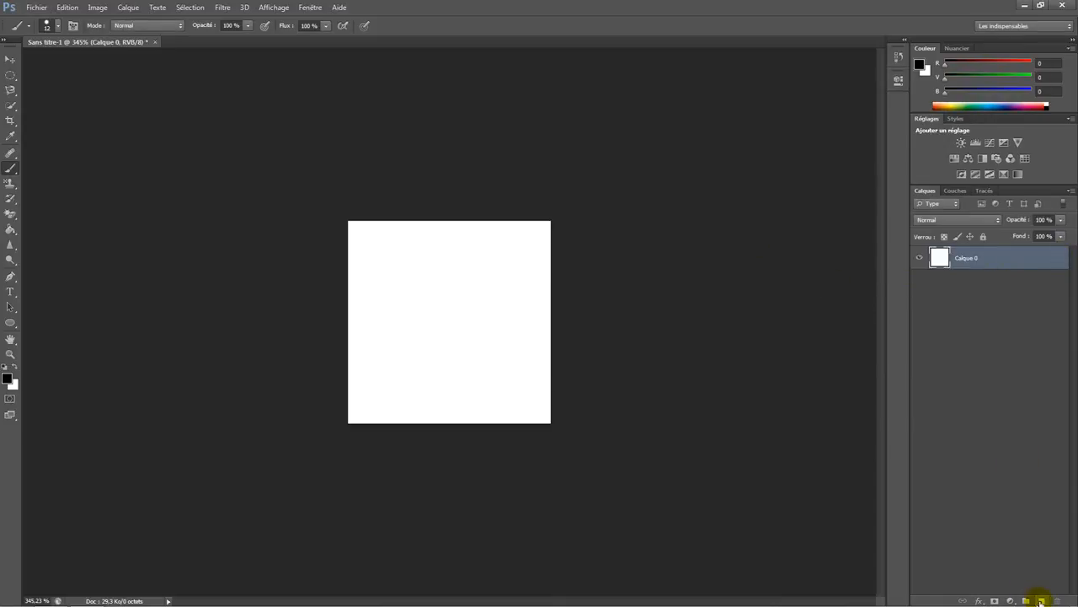
{"action": "left_click_drag", "start_coordinate": [1002, 266], "coordinate": [1042, 600]}
{"action": "left_click_drag", "start_coordinate": [1008, 253], "coordinate": [1042, 600]}
- Set the brush size to 7 px and paint black test strokes on the Calque 0 layer
{"action": "left_click", "coordinate": [969, 302]}
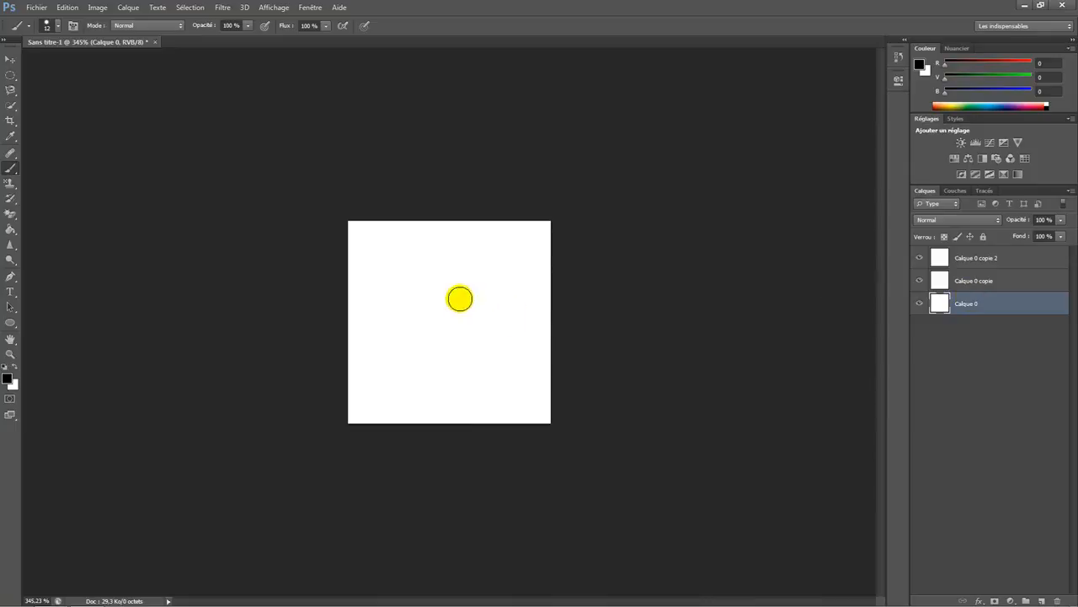
{"action": "right_click", "coordinate": [462, 299]}
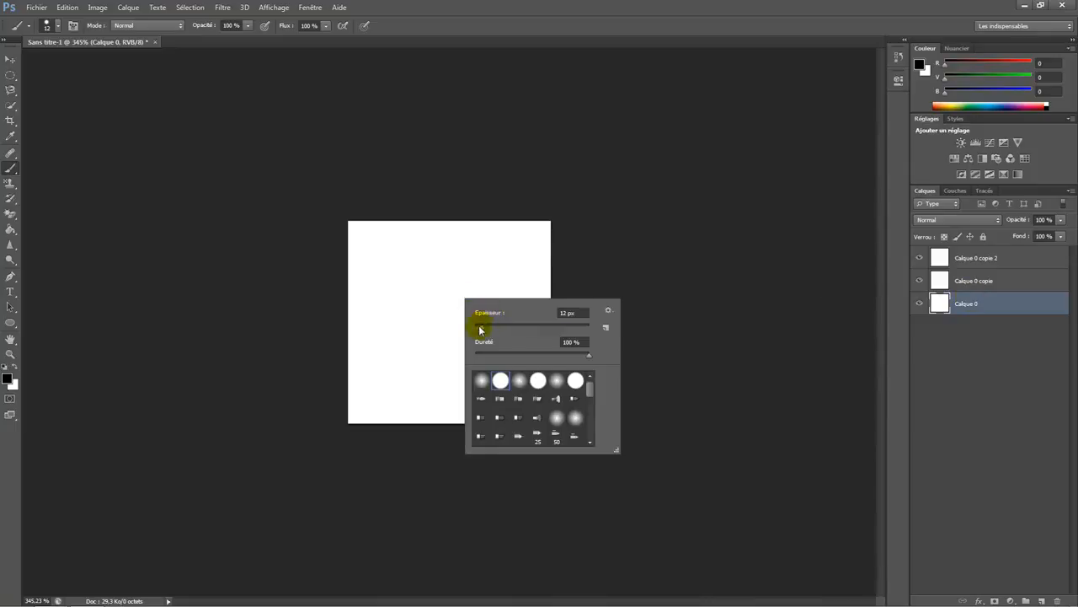
{"action": "left_click_drag", "start_coordinate": [439, 319], "coordinate": [384, 265]}
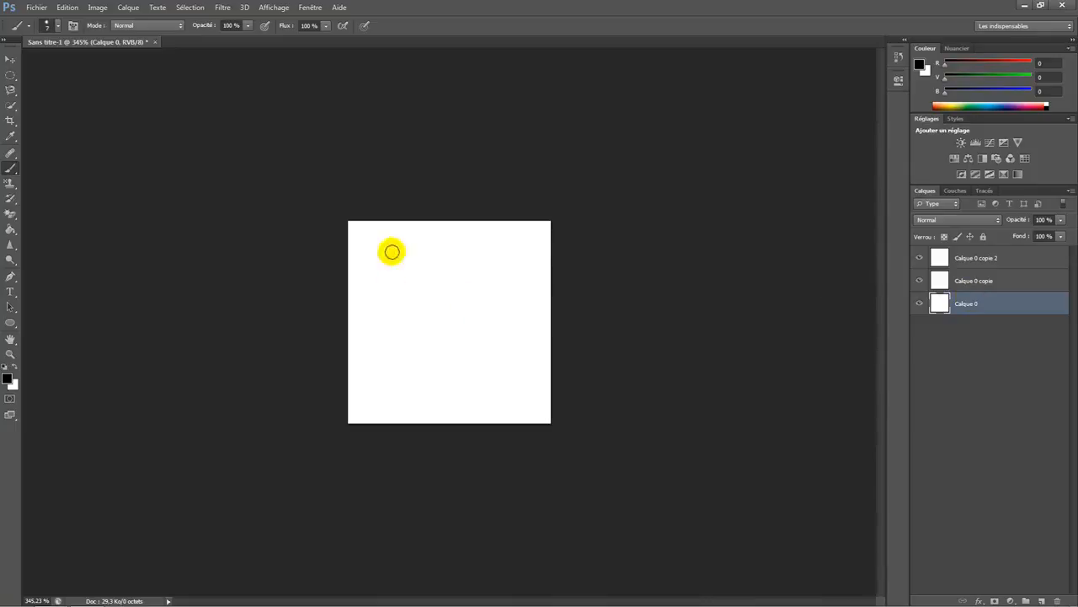
{"action": "left_click_drag", "start_coordinate": [438, 330], "coordinate": [427, 325]}
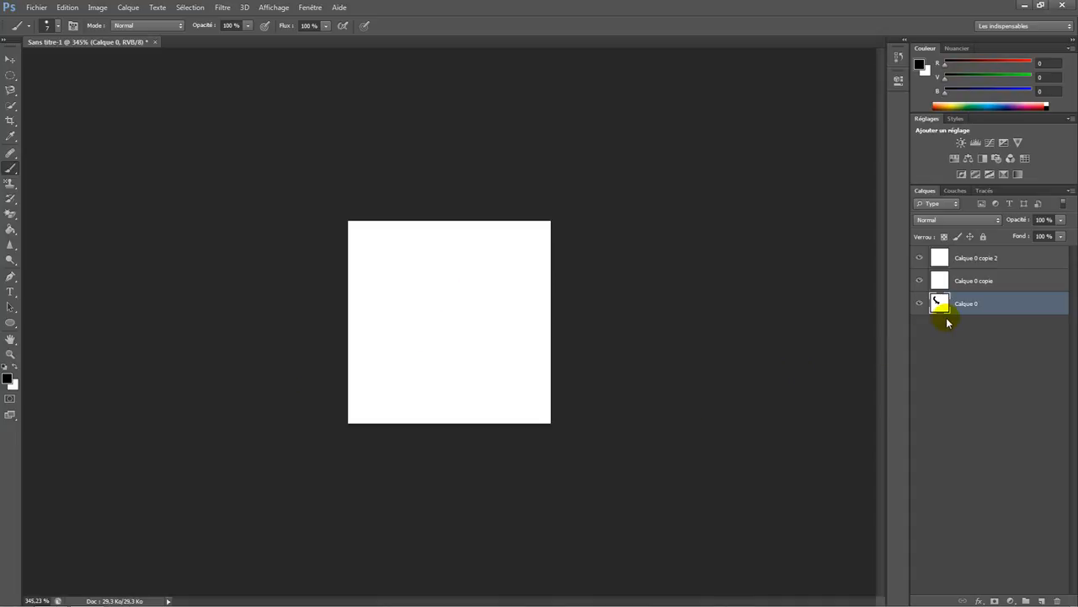
- Hide the layers Calque 0 copie 2 and Calque 0 copie, and undo the test strokes on Calque 0
{"action": "left_click", "coordinate": [921, 257]}
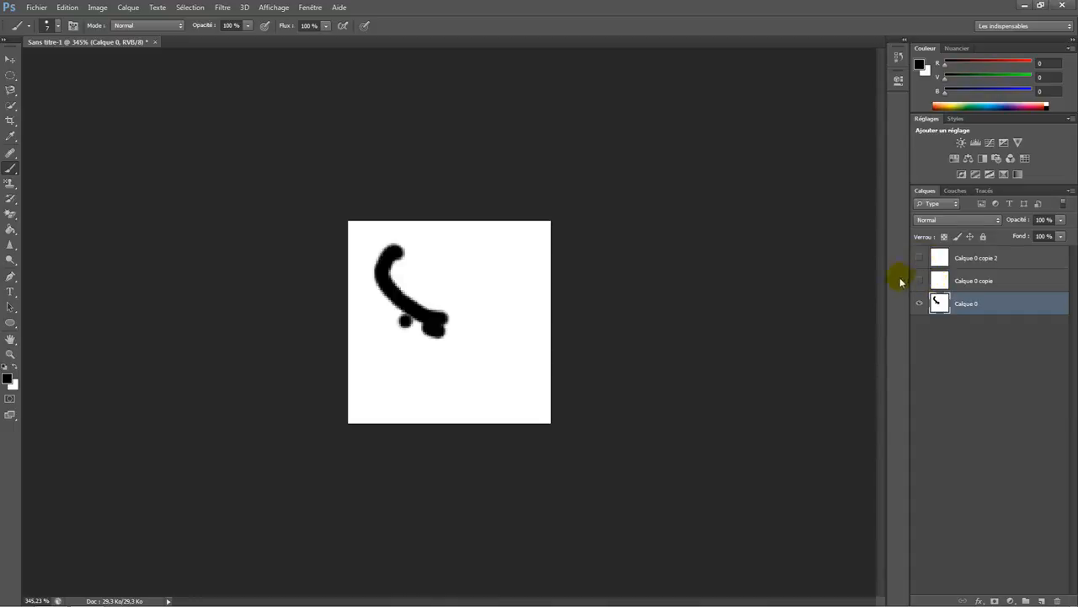
{"action": "key", "text": "ctrl+z"}
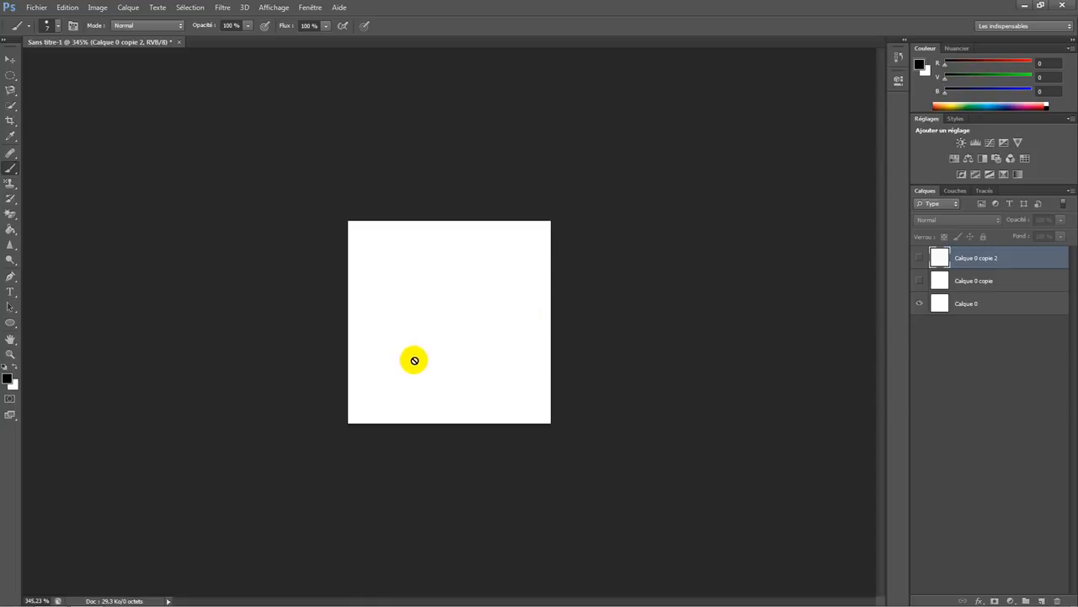
- Draw a rough black circle outline on the Calque 0 layer, filling most of the canvas
{"action": "left_click", "coordinate": [451, 275]}
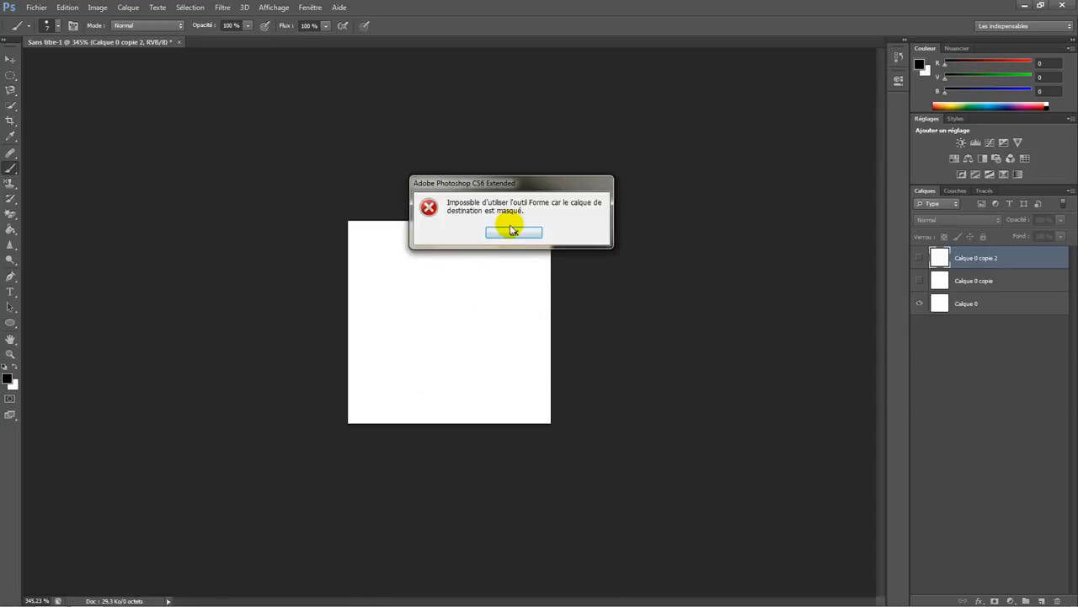
{"action": "left_click", "coordinate": [534, 233]}
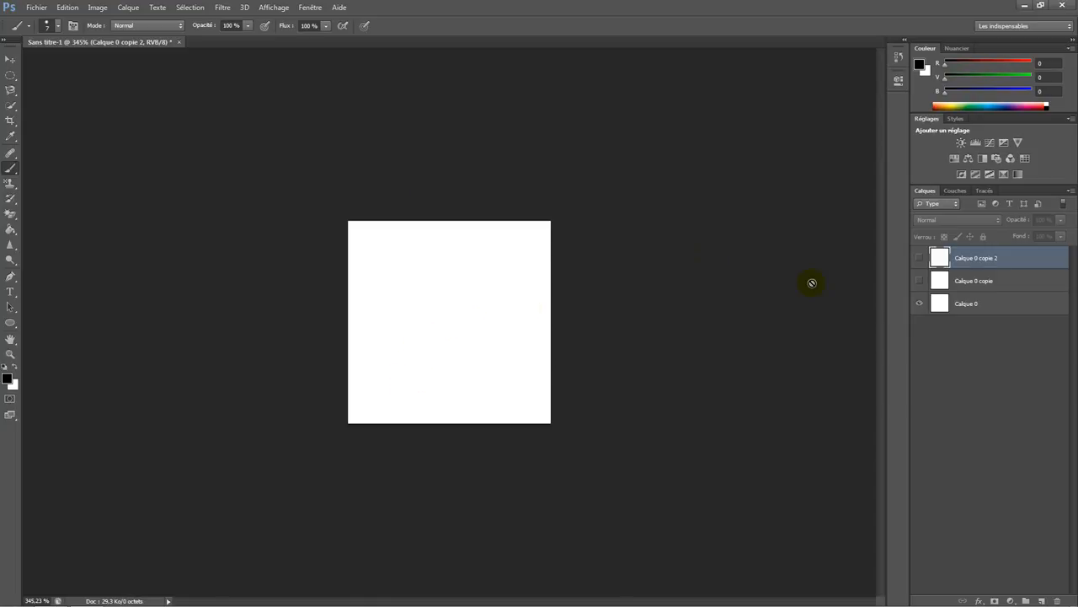
{"action": "left_click", "coordinate": [967, 305]}
{"action": "mouse_move", "coordinate": [385, 366]}
{"action": "left_mouse_down"}
{"action": "mouse_move", "coordinate": [434, 370]}
{"action": "mouse_move", "coordinate": [413, 252]}
{"action": "mouse_move", "coordinate": [465, 248]}
{"action": "mouse_move", "coordinate": [511, 324]}
{"action": "mouse_move", "coordinate": [460, 383]}
{"action": "mouse_move", "coordinate": [459, 357]}
{"action": "left_mouse_up"}
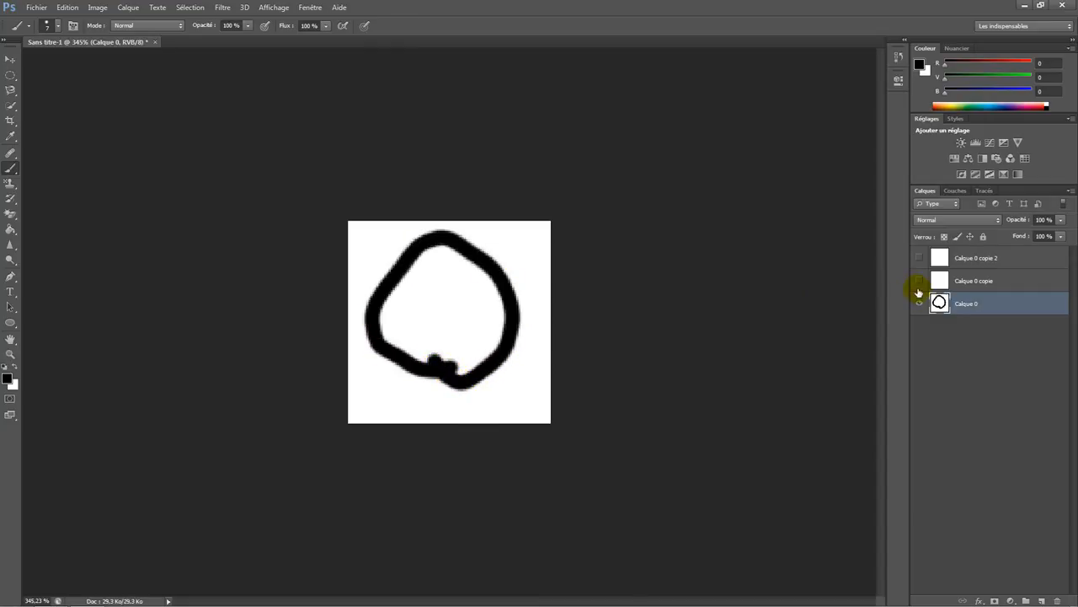
- Show the Calque 0 copie layer and draw a rough black rectangle outline on it
{"action": "left_click", "coordinate": [958, 281]}
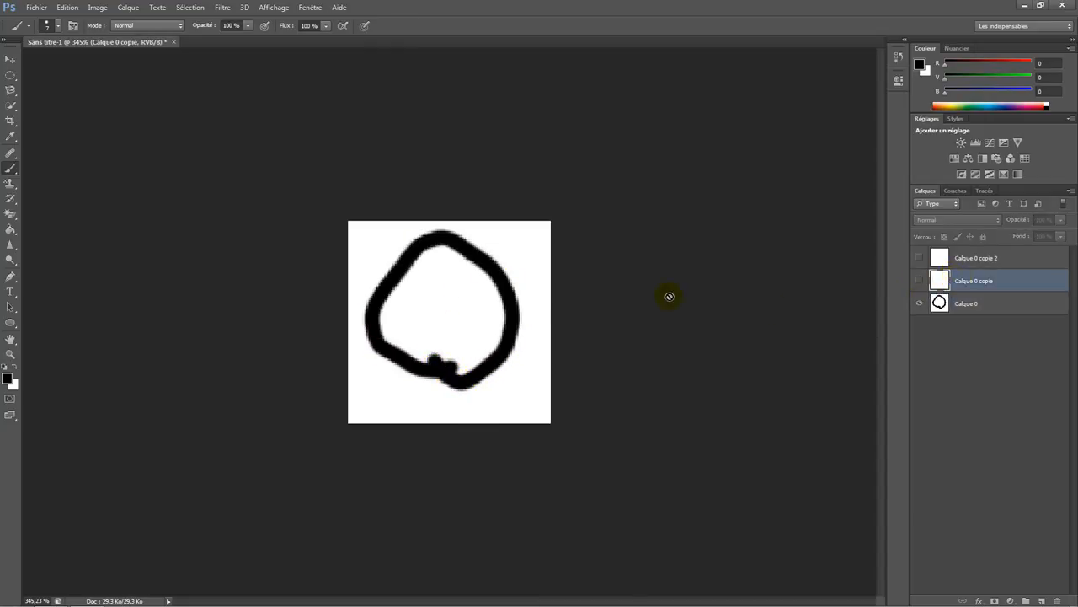
{"action": "left_click", "coordinate": [385, 265]}
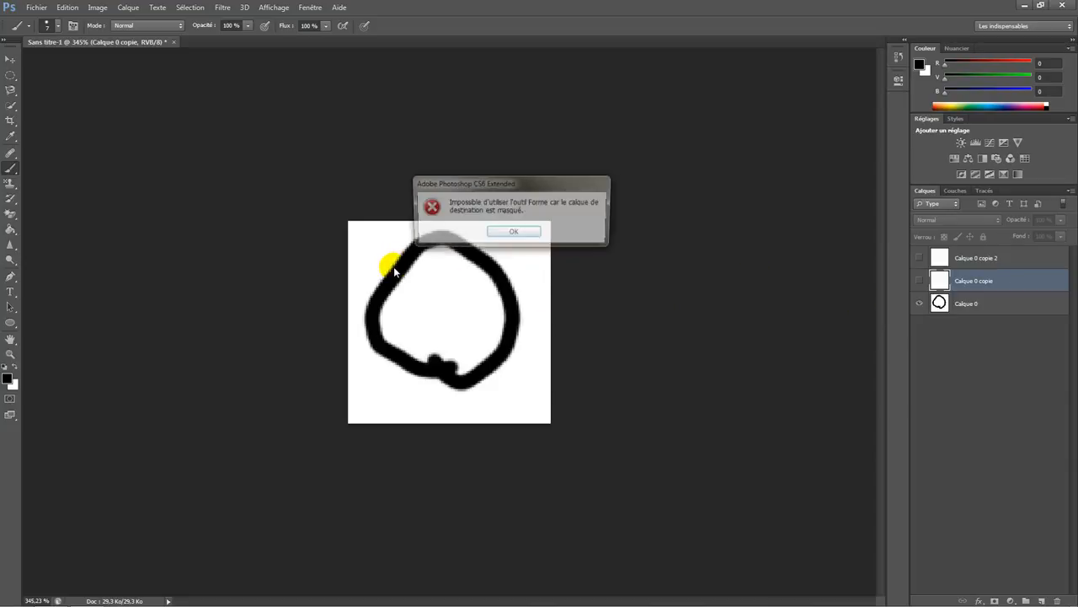
{"action": "left_click", "coordinate": [510, 233]}
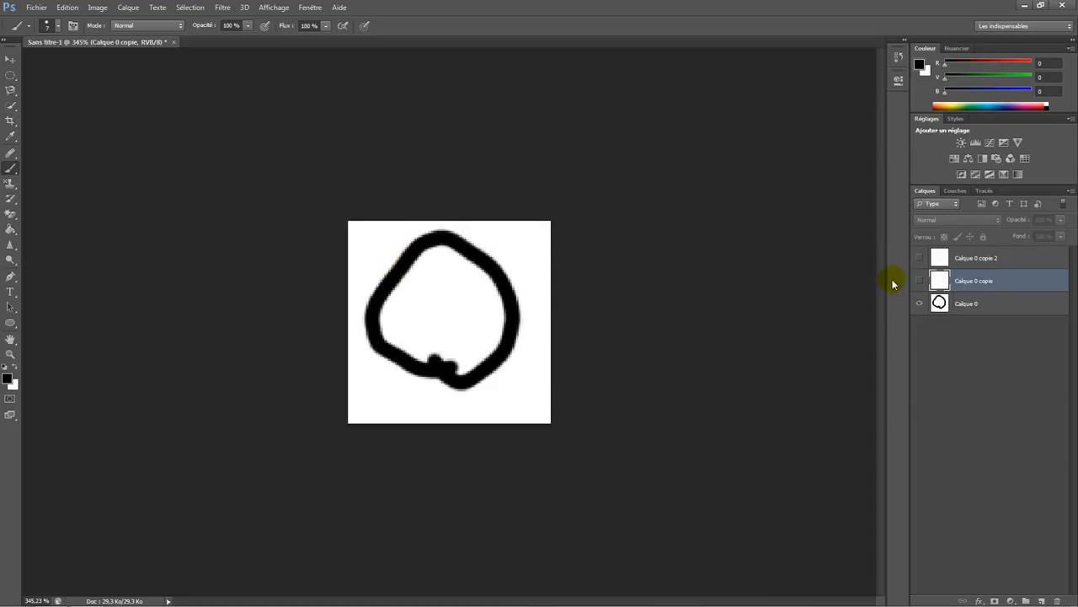
{"action": "left_click", "coordinate": [918, 279]}
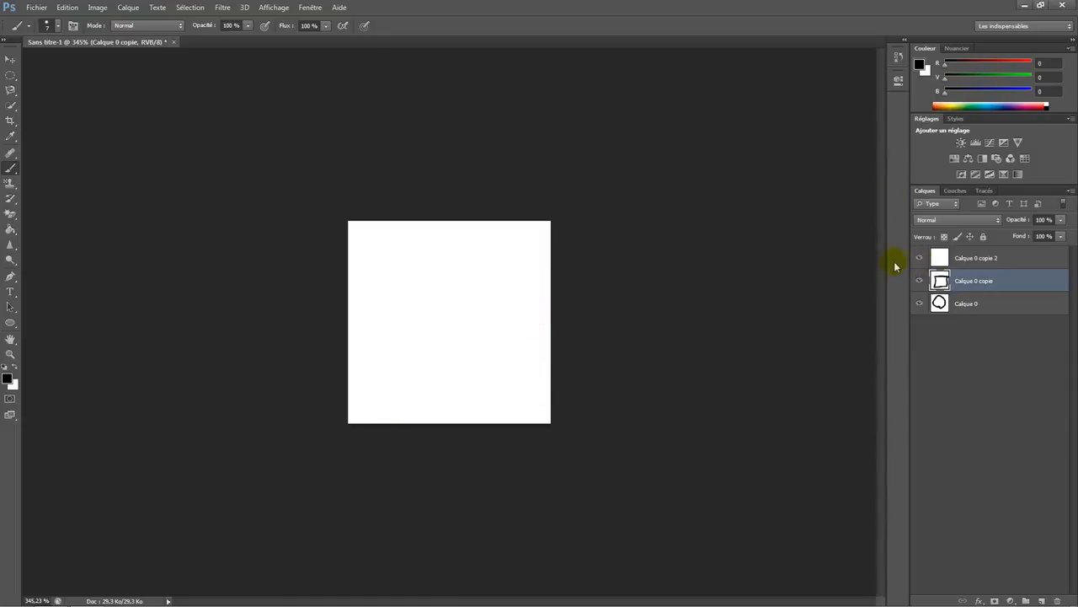
- Show the Calque 0 copie 2 layer and draw a rough black triangle outline on it
{"action": "left_click", "coordinate": [921, 257]}
{"action": "left_click", "coordinate": [921, 257]}
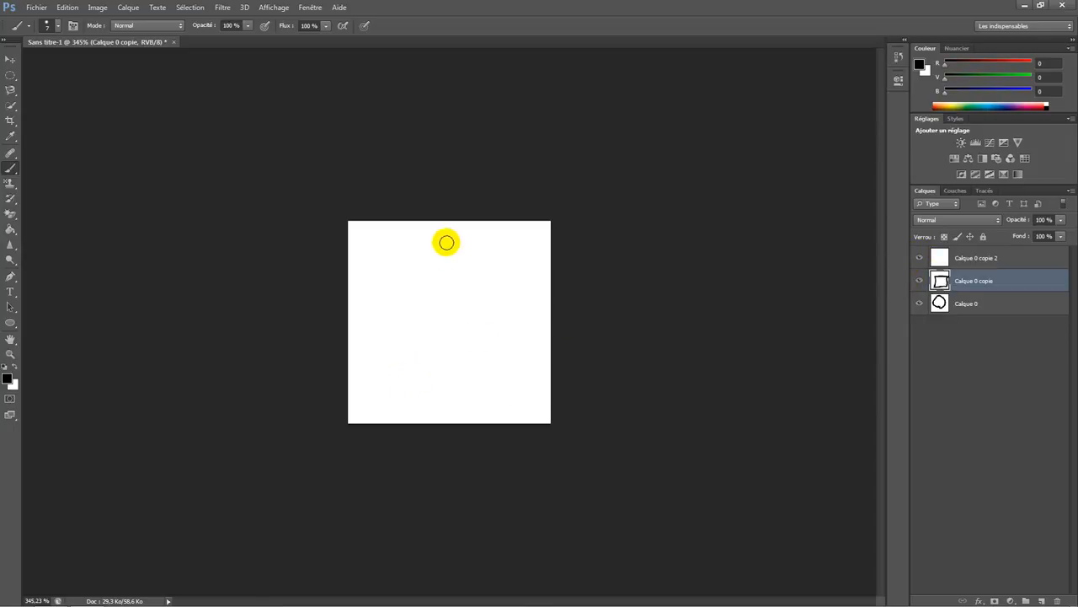
{"action": "left_click_drag", "start_coordinate": [415, 374], "coordinate": [596, 261]}
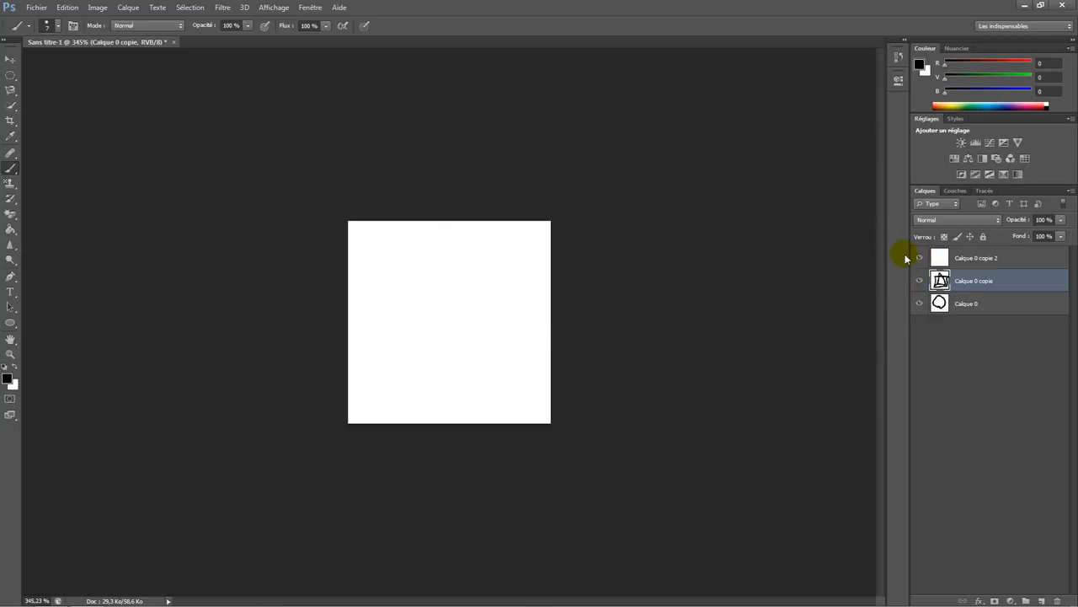
{"action": "key", "text": "ctrl+z"}
{"action": "left_click", "coordinate": [998, 263]}
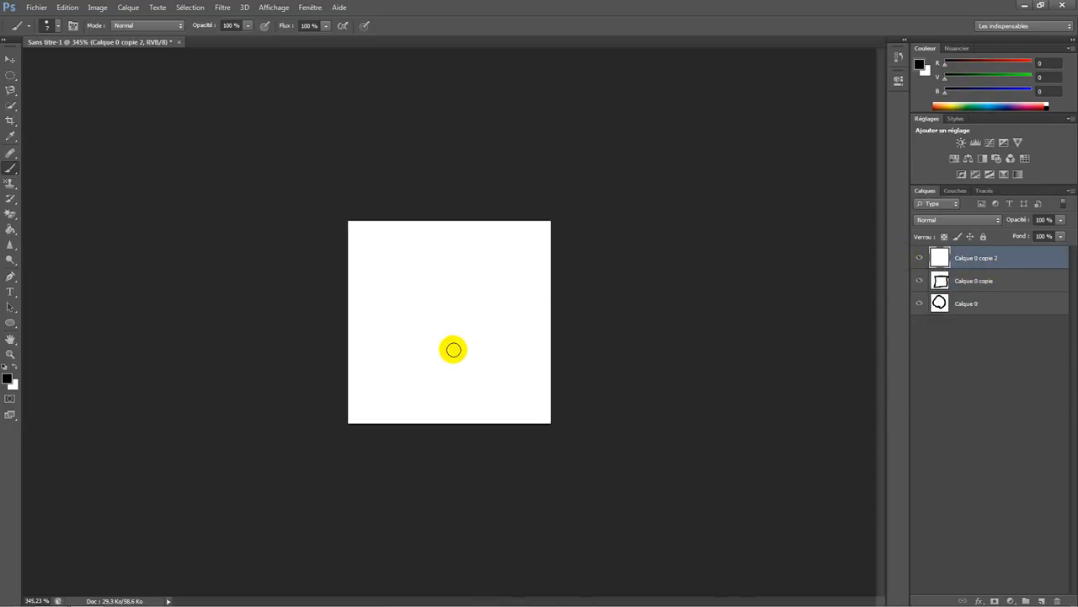
{"action": "mouse_move", "coordinate": [416, 383]}
{"action": "left_mouse_down"}
{"action": "mouse_move", "coordinate": [528, 347]}
{"action": "mouse_move", "coordinate": [480, 249]}
{"action": "mouse_move", "coordinate": [459, 265]}
{"action": "mouse_move", "coordinate": [425, 403]}
{"action": "mouse_move", "coordinate": [452, 379]}
{"action": "left_mouse_up"}
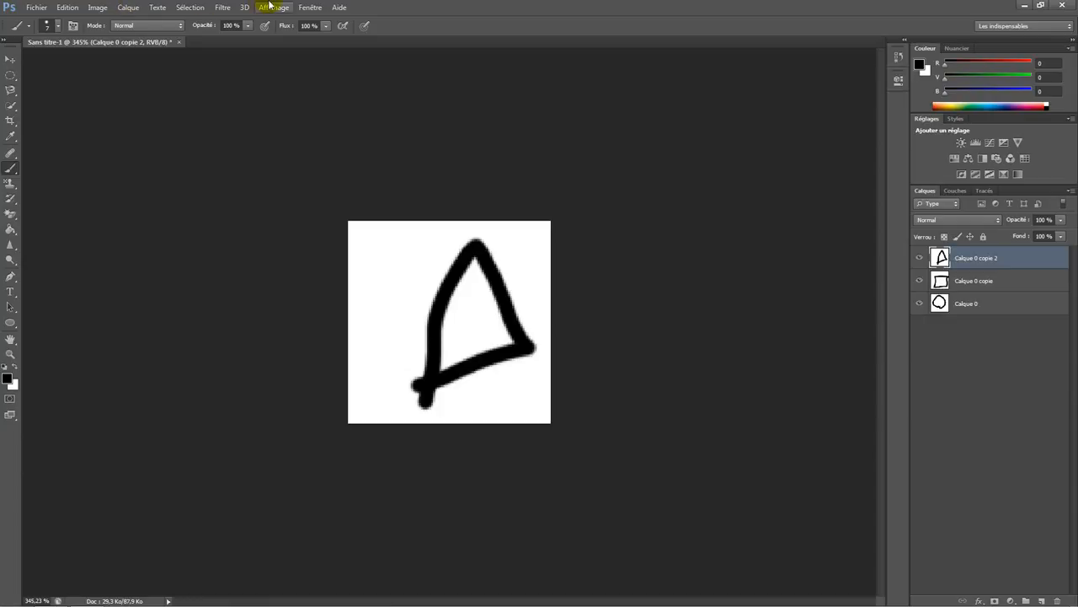
- Set up a frame animation in the Montage timeline and set its looping option to Toujours
{"action": "left_click", "coordinate": [310, 7]}
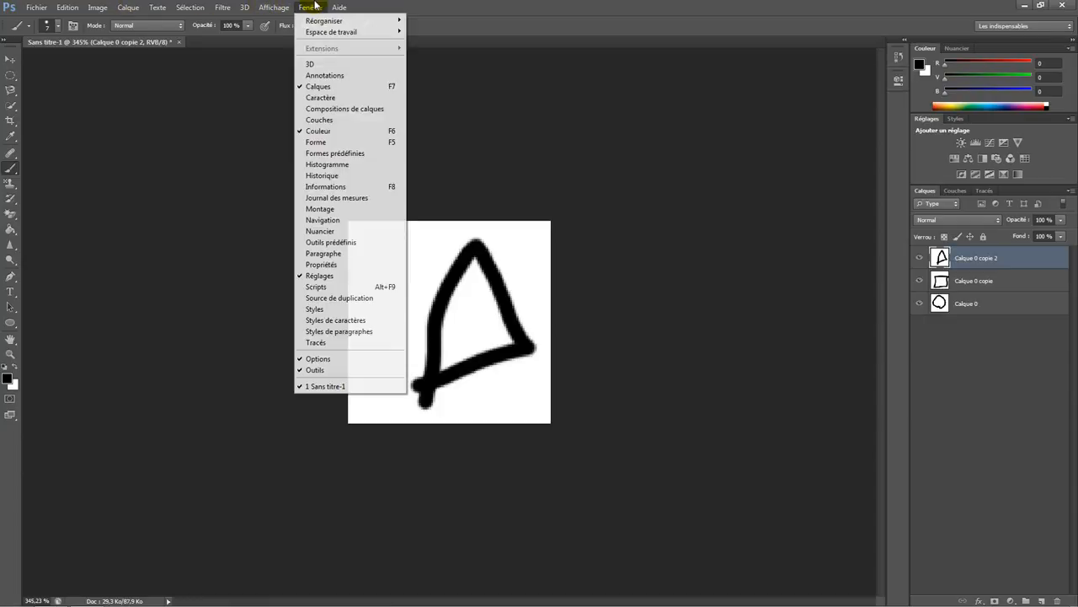
{"action": "left_click", "coordinate": [331, 209]}
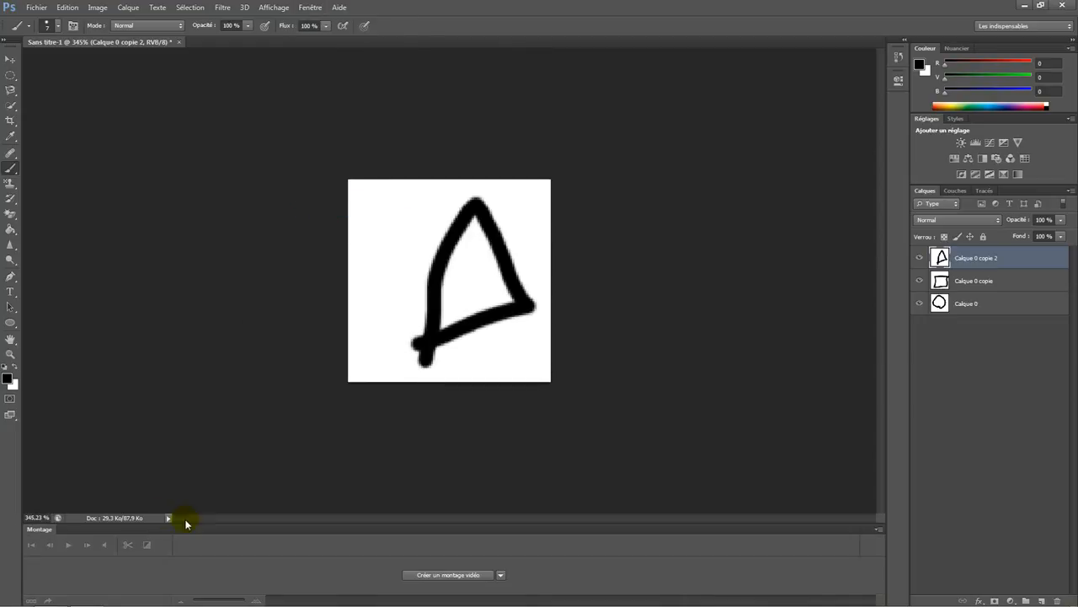
{"action": "left_click", "coordinate": [431, 575]}
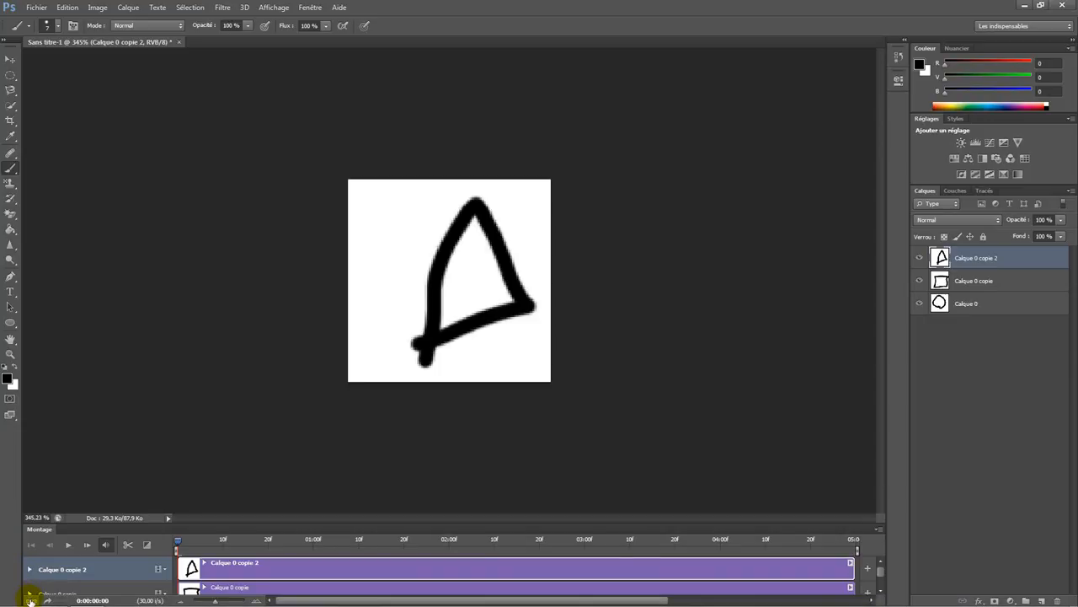
{"action": "left_click", "coordinate": [30, 600]}
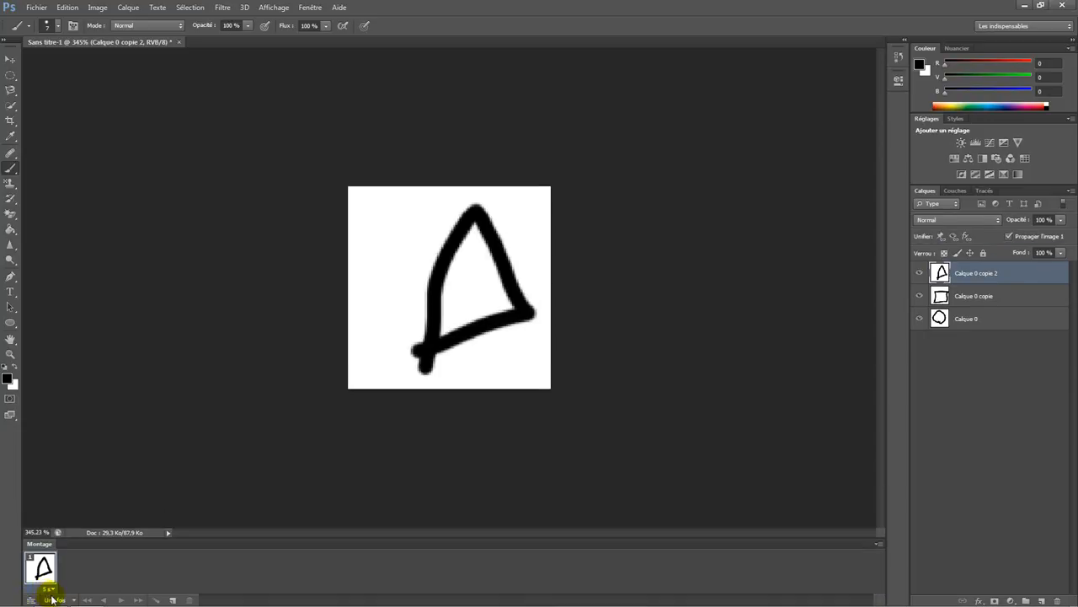
{"action": "left_click", "coordinate": [52, 600]}
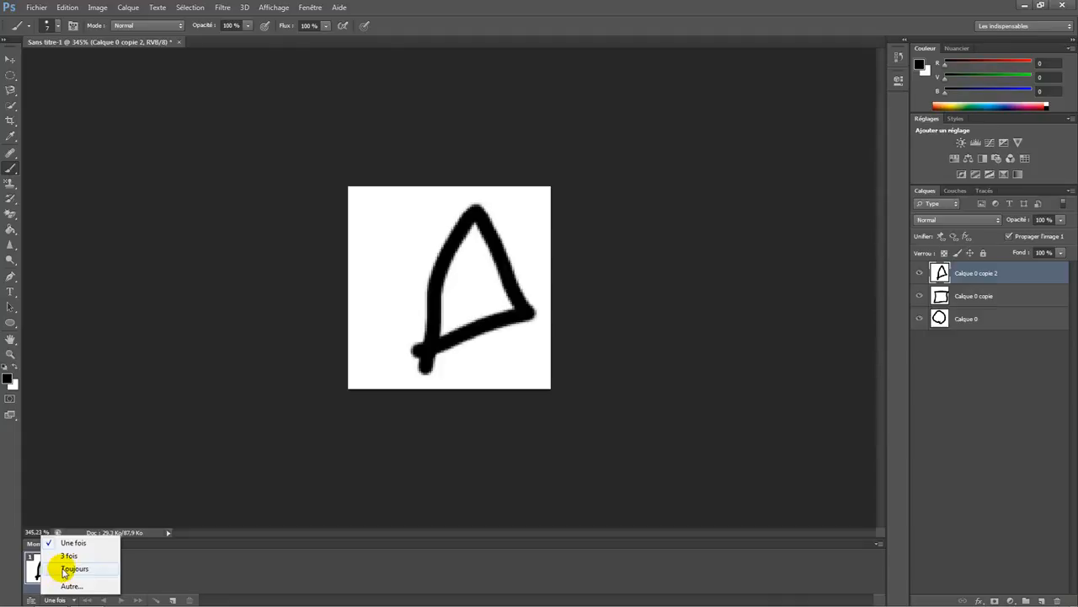
{"action": "left_click", "coordinate": [63, 569]}
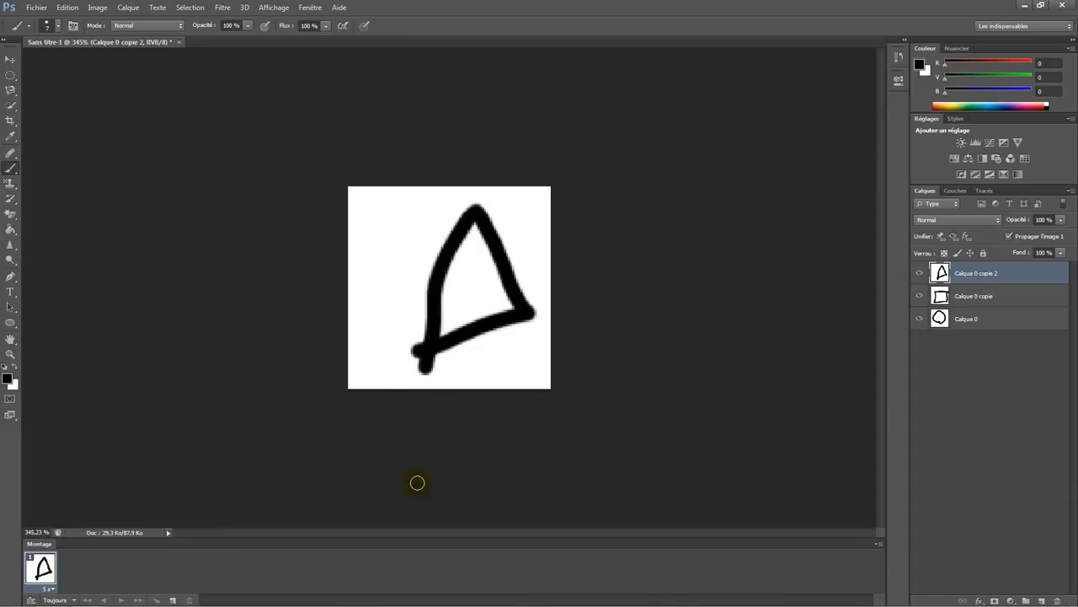
- Make the first animation frame show only the circle layer Calque 0 by hiding the two copies
{"action": "left_click", "coordinate": [1004, 319]}
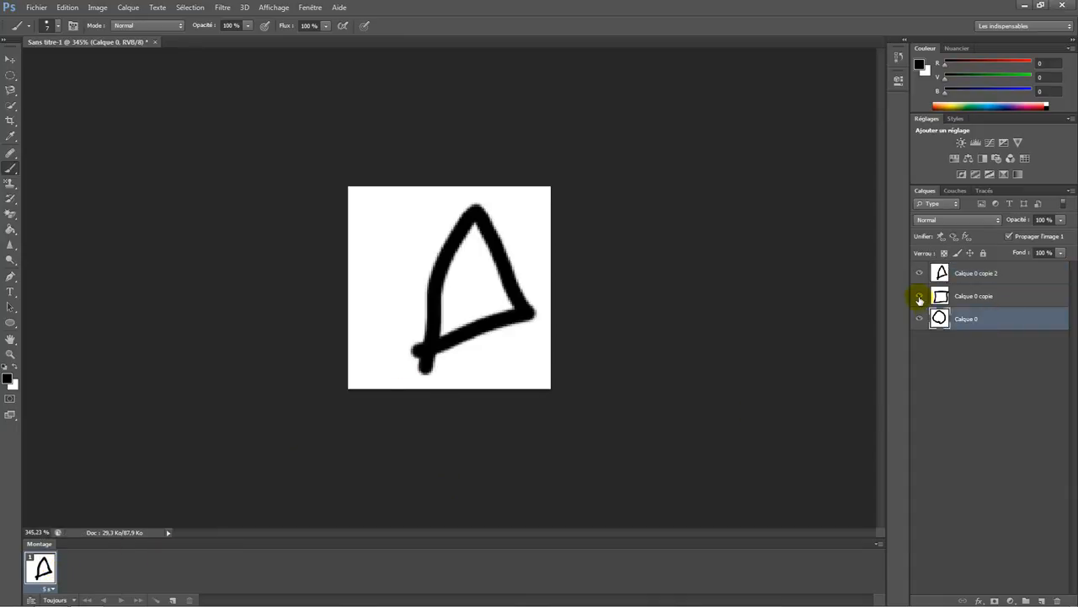
{"action": "left_click", "coordinate": [920, 296]}
{"action": "left_click", "coordinate": [921, 272]}
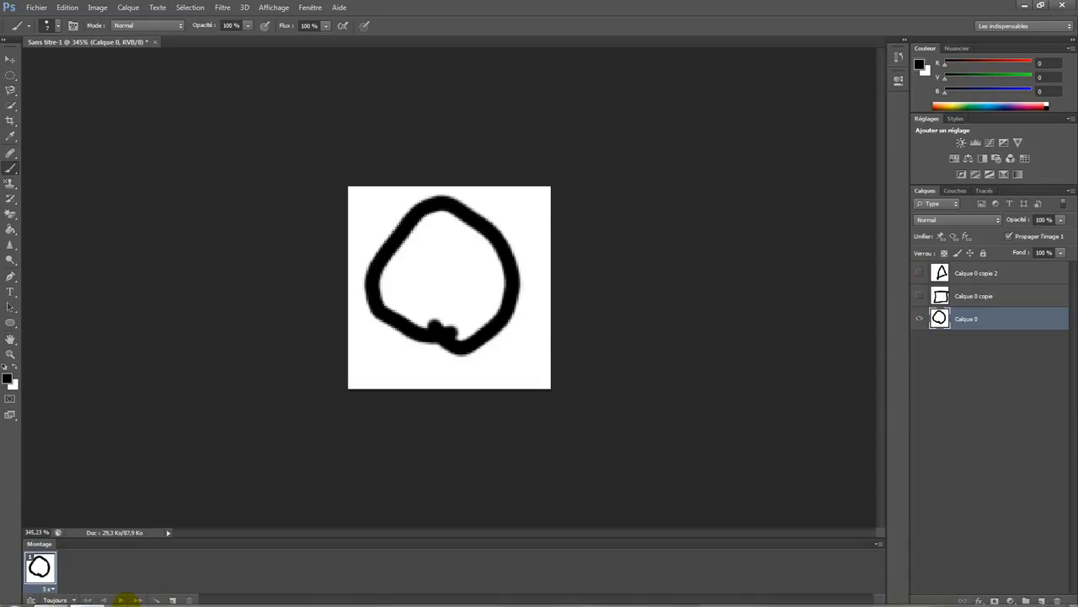
- Add a second animation frame that shows only the rectangle layer Calque 0 copie
{"action": "left_click", "coordinate": [176, 599]}
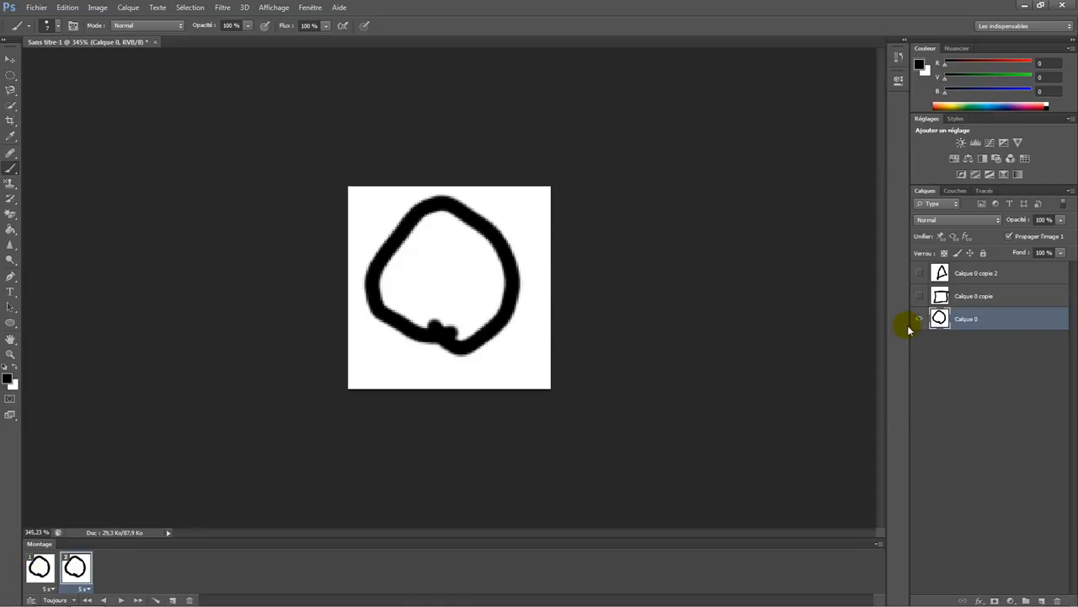
{"action": "left_click", "coordinate": [919, 319]}
{"action": "left_click", "coordinate": [918, 296]}
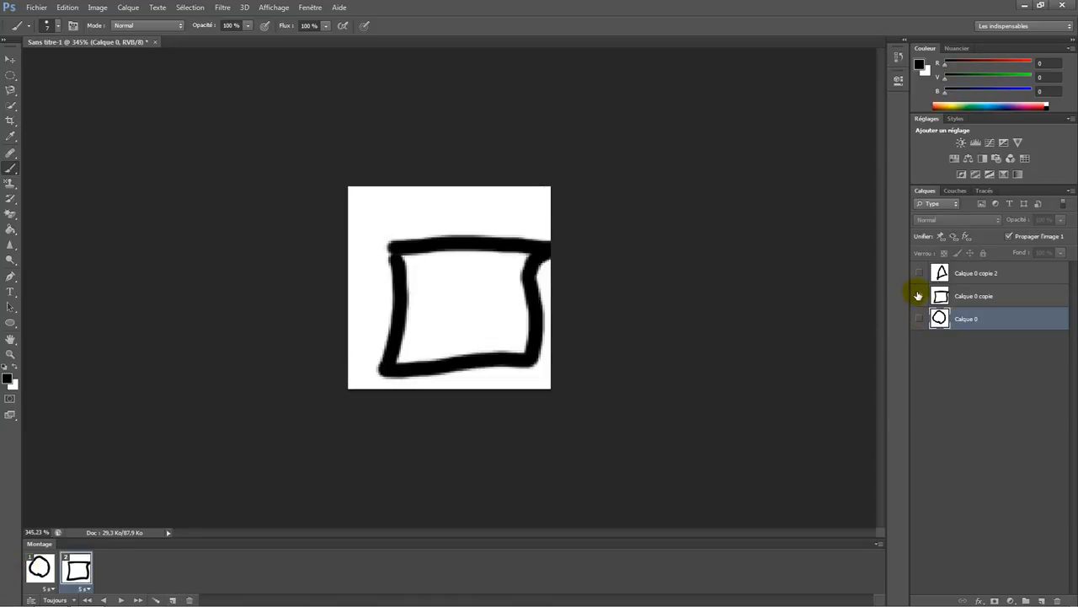
- Add a third animation frame showing only the triangle layer Calque 0 copie 2, and duplicate it as a fourth frame
{"action": "left_click", "coordinate": [174, 599]}
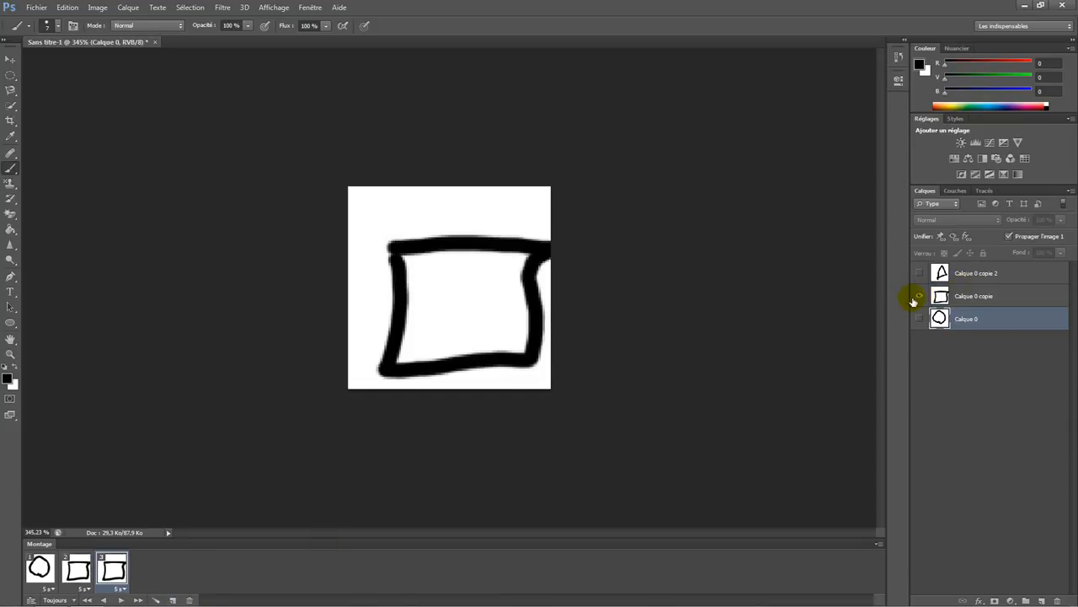
{"action": "left_click", "coordinate": [918, 295]}
{"action": "left_click", "coordinate": [919, 273]}
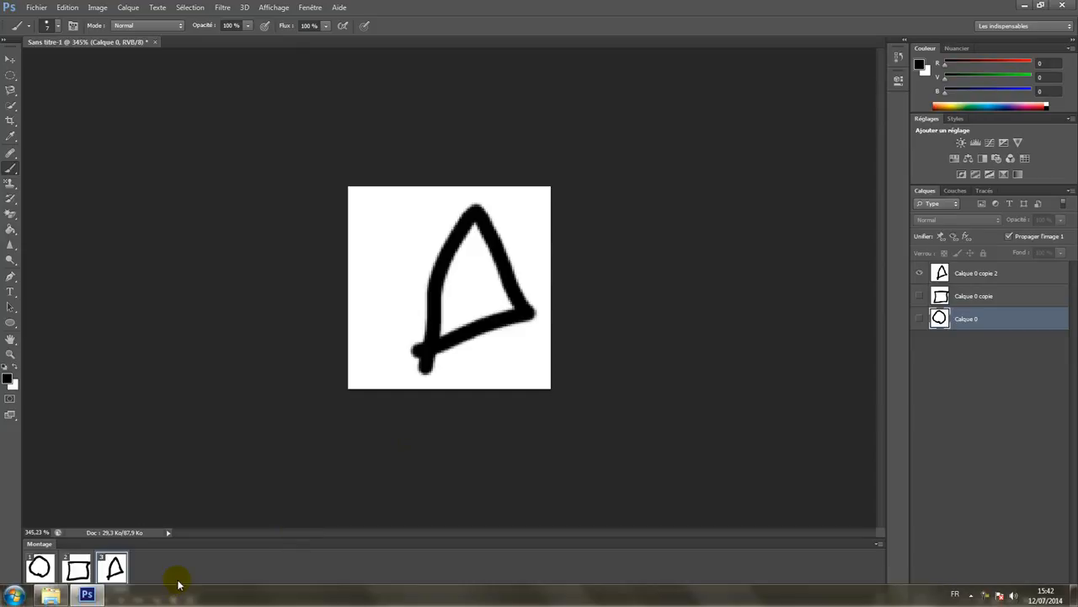
{"action": "left_click", "coordinate": [173, 599]}
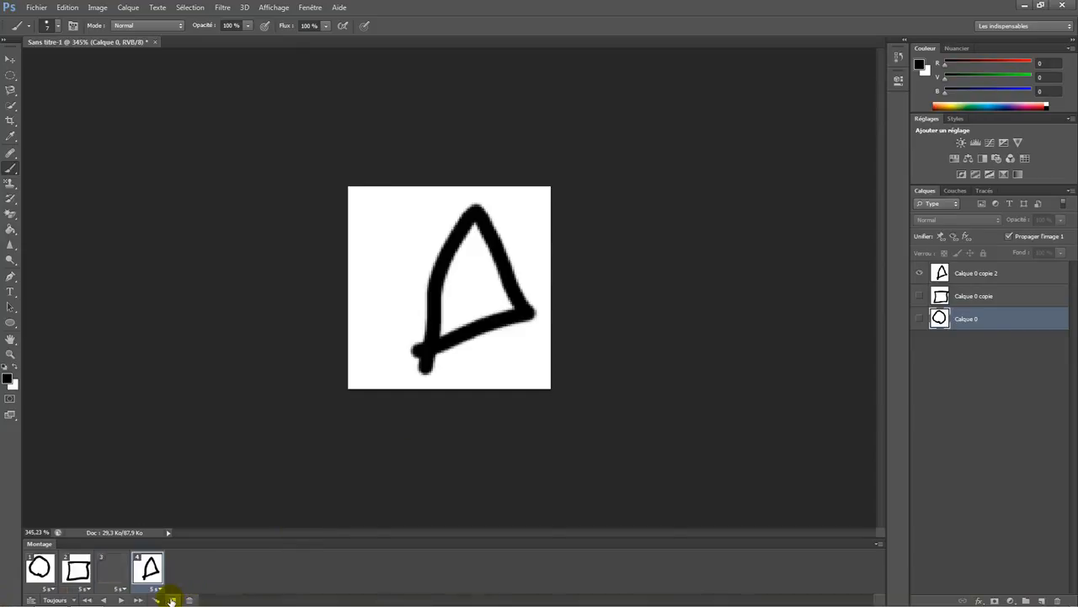
- Set the delay of all four animation frames to 1.0 second each
{"action": "left_click", "coordinate": [49, 591]}
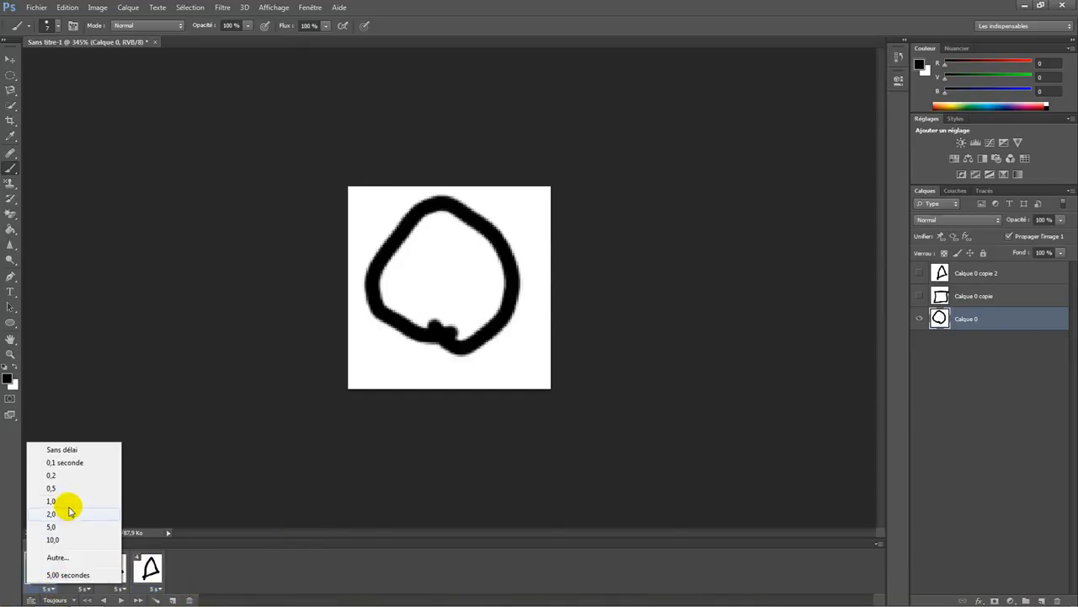
{"action": "left_click", "coordinate": [68, 501]}
{"action": "left_click", "coordinate": [84, 588]}
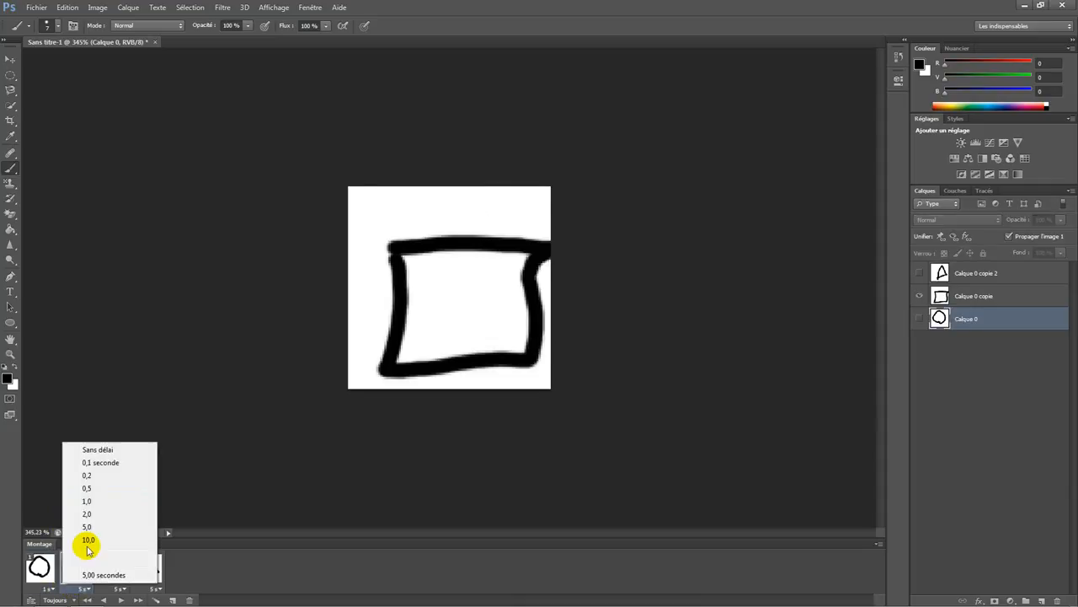
{"action": "left_click", "coordinate": [88, 501]}
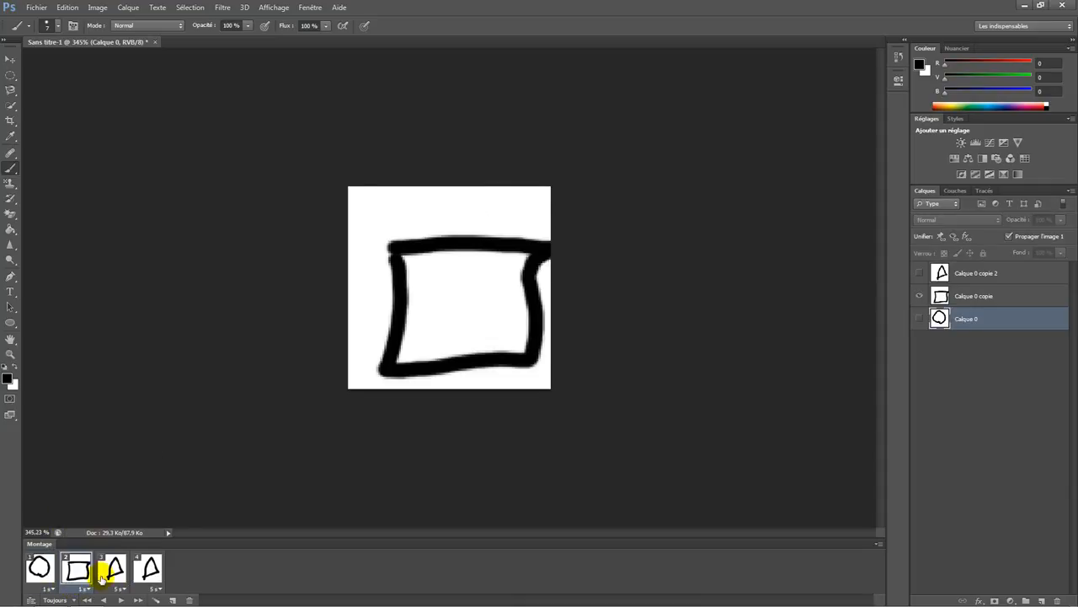
{"action": "left_click", "coordinate": [118, 587]}
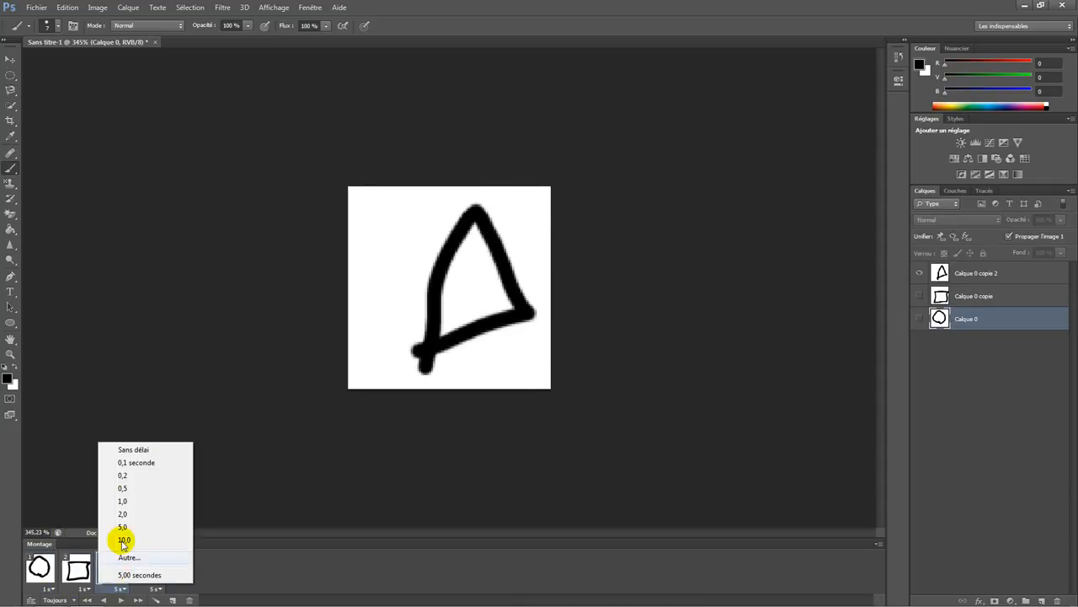
{"action": "left_click", "coordinate": [125, 501]}
{"action": "left_click", "coordinate": [155, 588]}
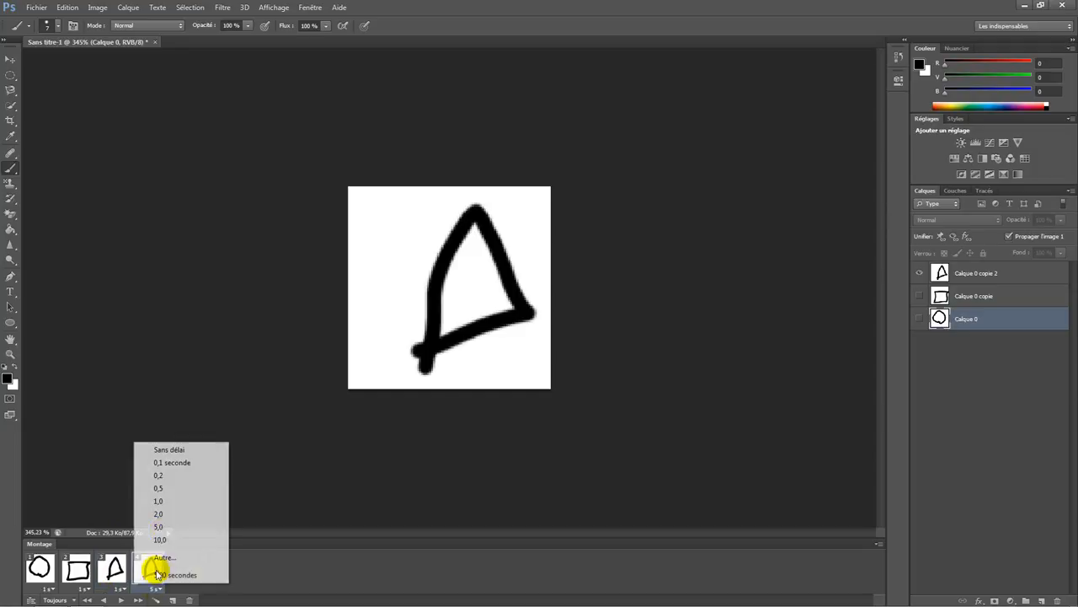
{"action": "left_click", "coordinate": [168, 503]}
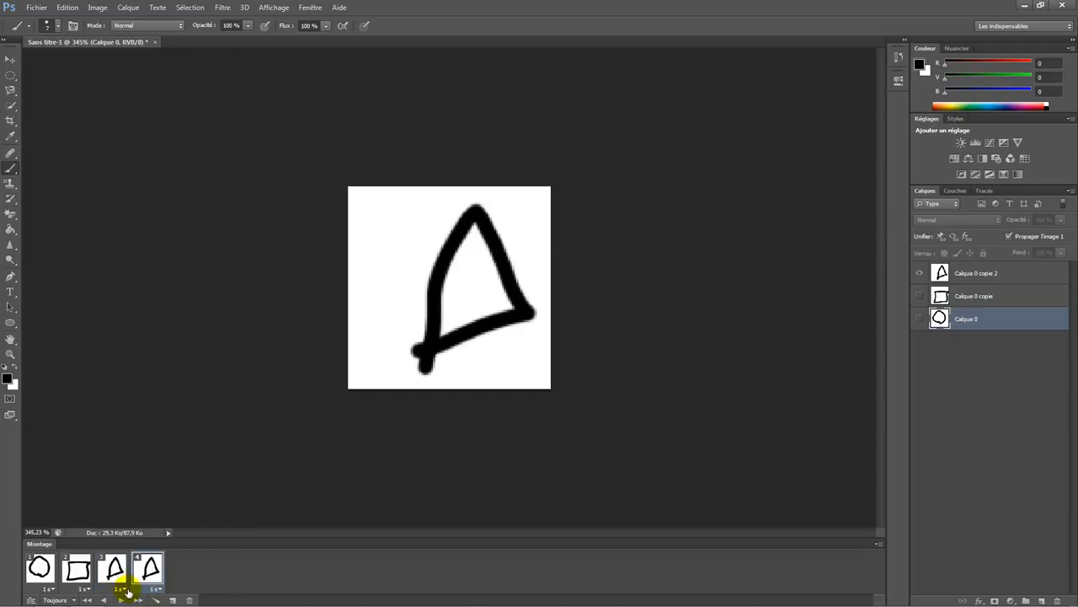
- Play the animation, delete the duplicate fourth frame, and play the remaining three frames again
{"action": "left_click", "coordinate": [123, 600]}
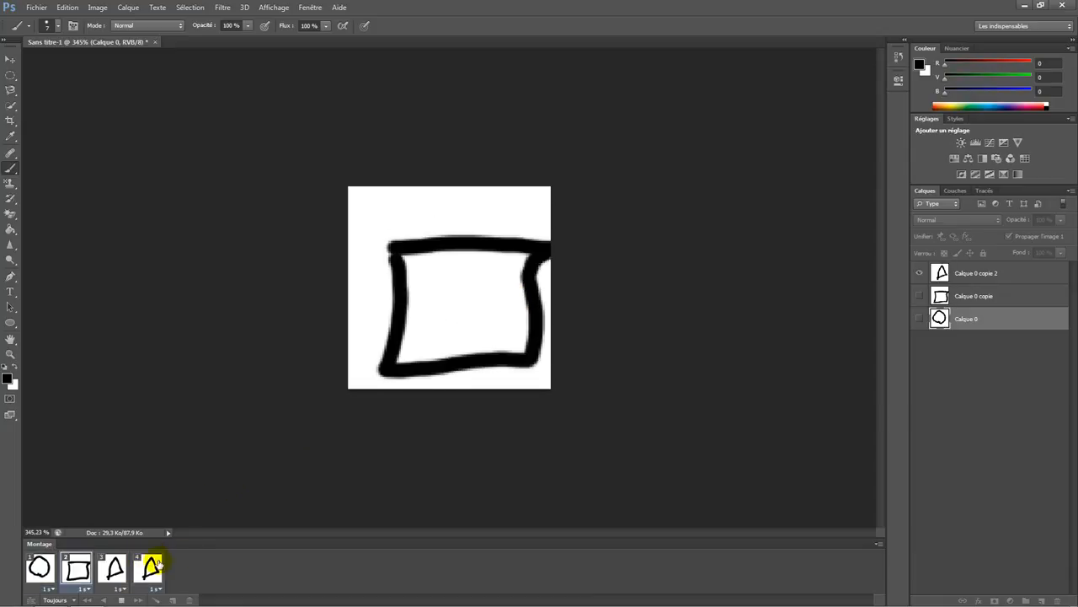
{"action": "right_click", "coordinate": [151, 567]}
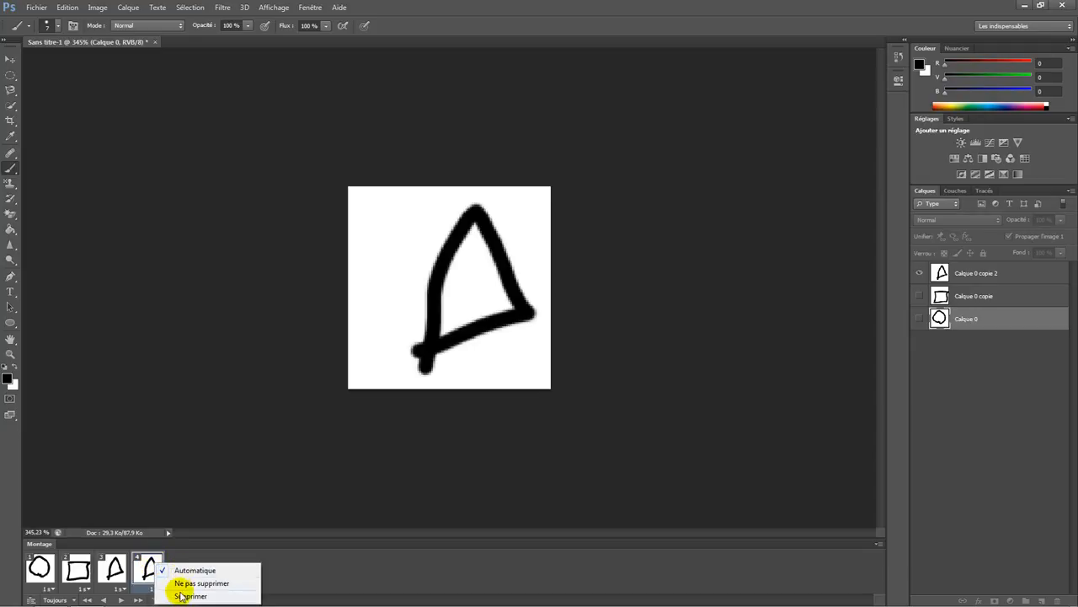
{"action": "left_click", "coordinate": [181, 596]}
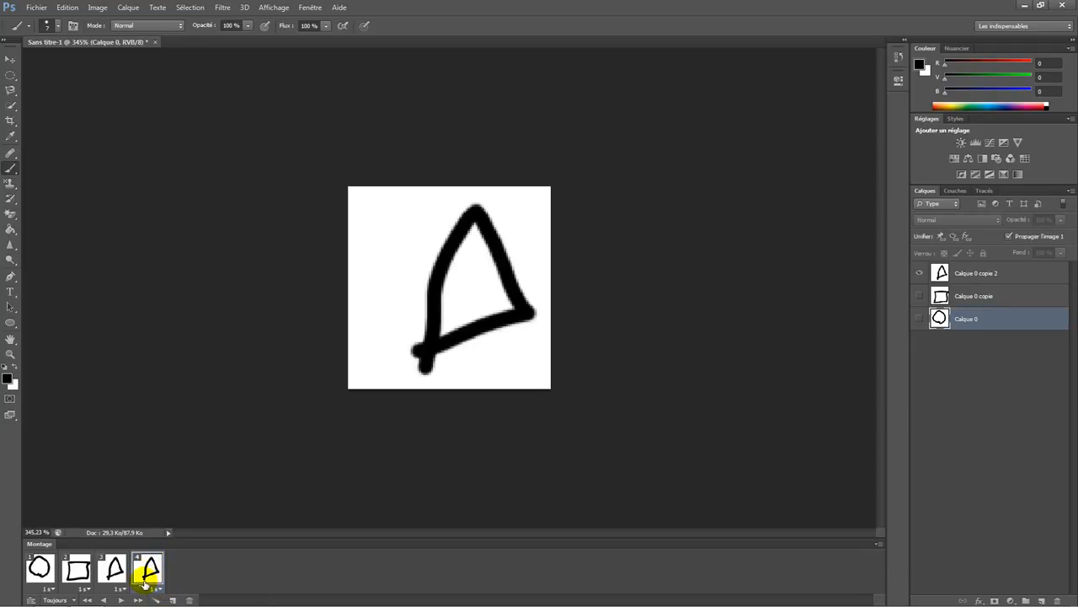
{"action": "left_click", "coordinate": [189, 600]}
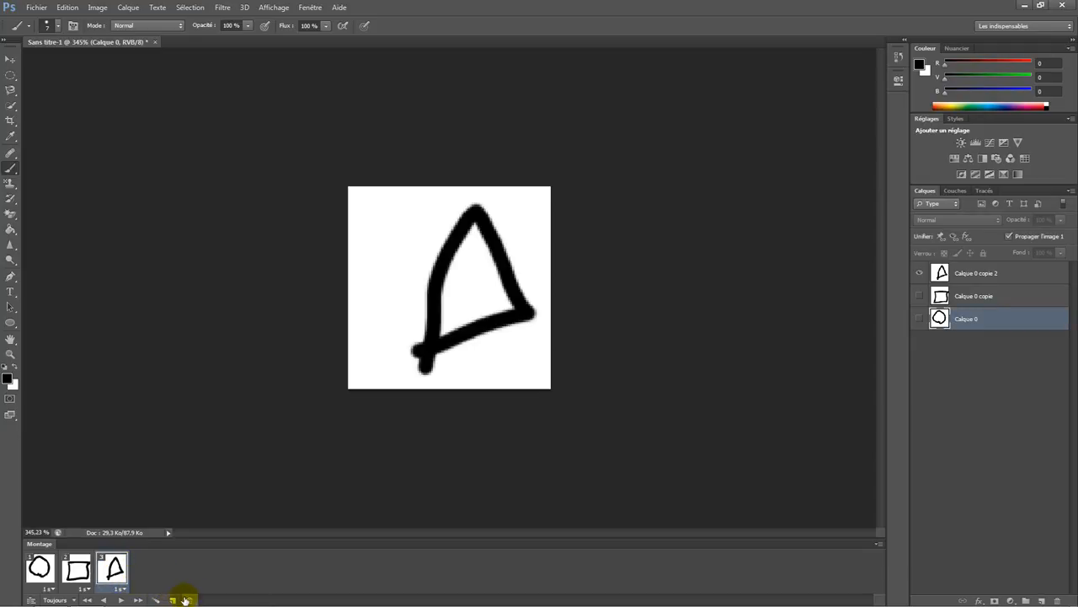
{"action": "left_click", "coordinate": [123, 600]}
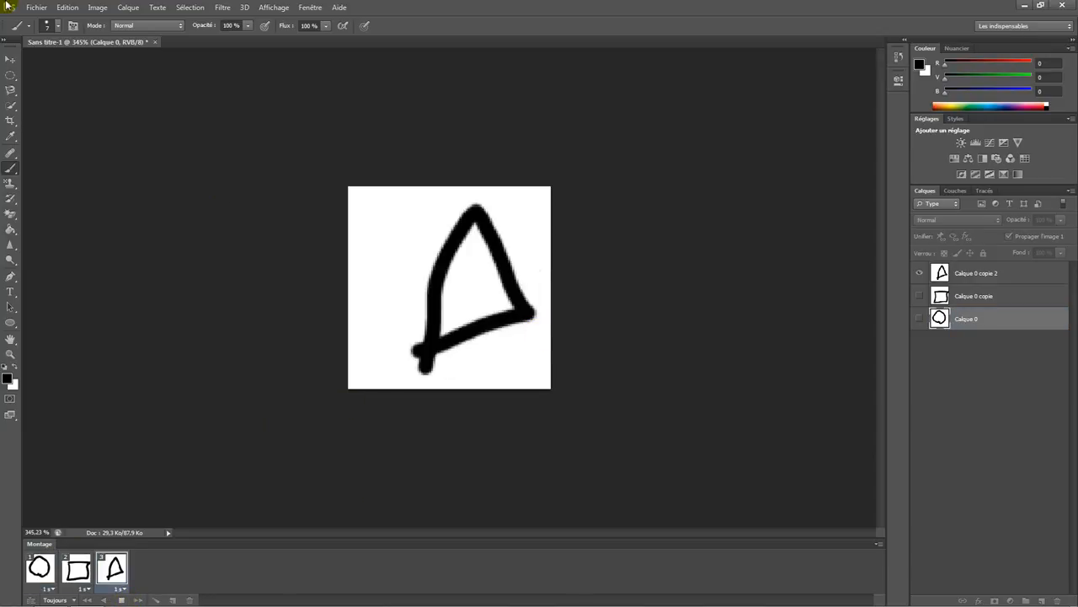
- Export the animation for the web as the GIF Sans-titre-1.gif in the Nouveau dossier folder, using the Images format
{"action": "left_click", "coordinate": [38, 7]}
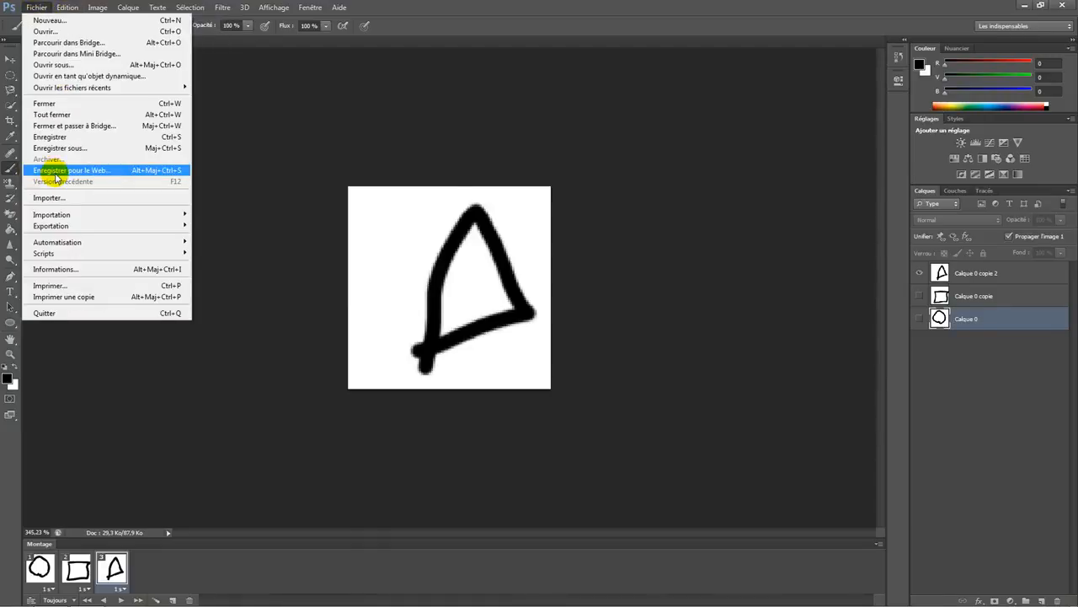
{"action": "left_click", "coordinate": [56, 171]}
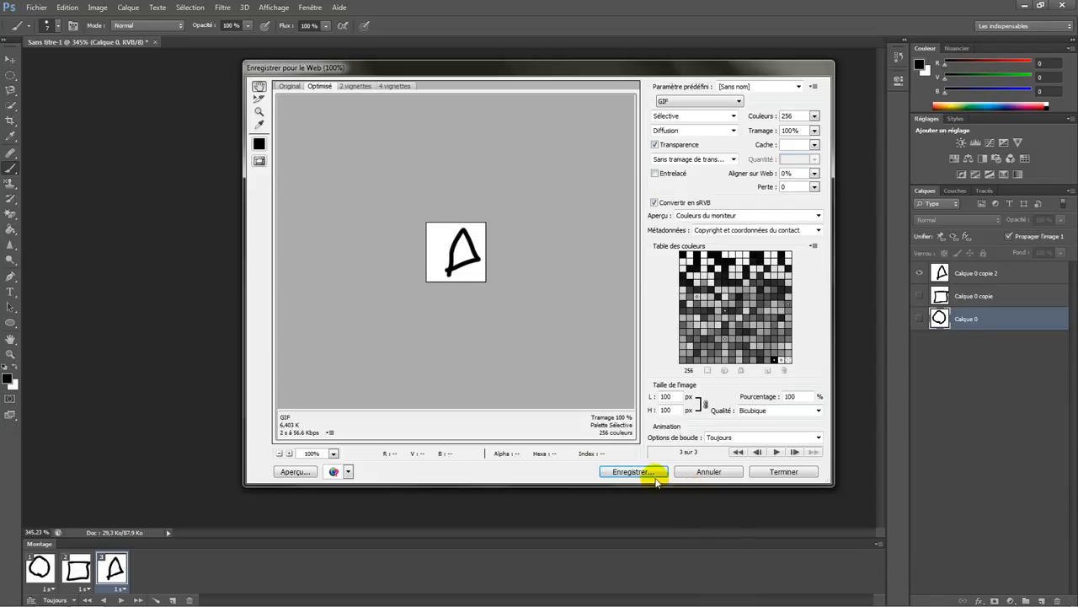
{"action": "left_click", "coordinate": [647, 473]}
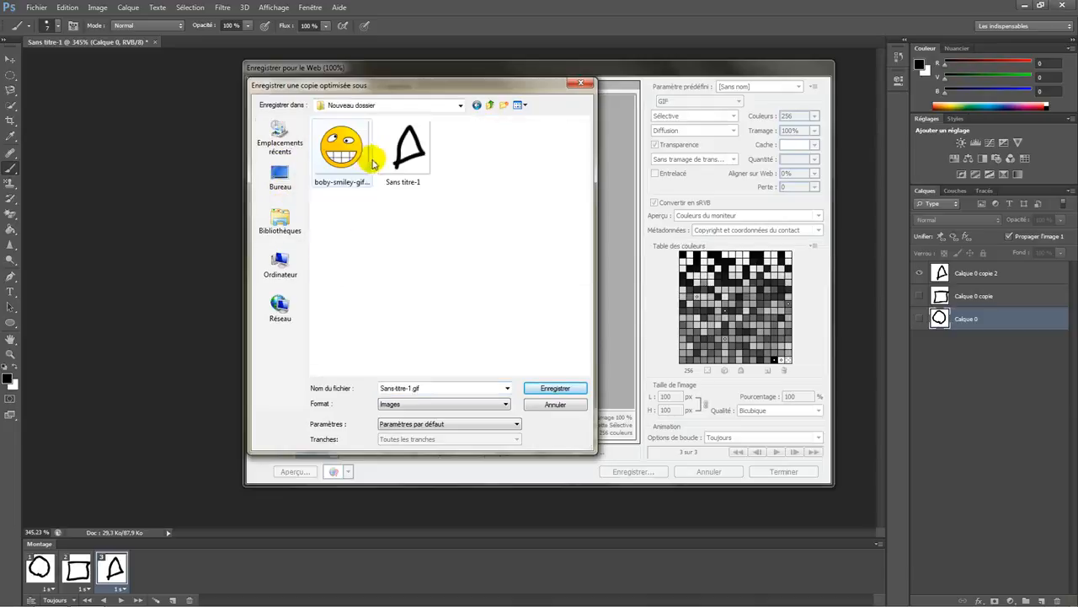
{"action": "left_click", "coordinate": [413, 144]}
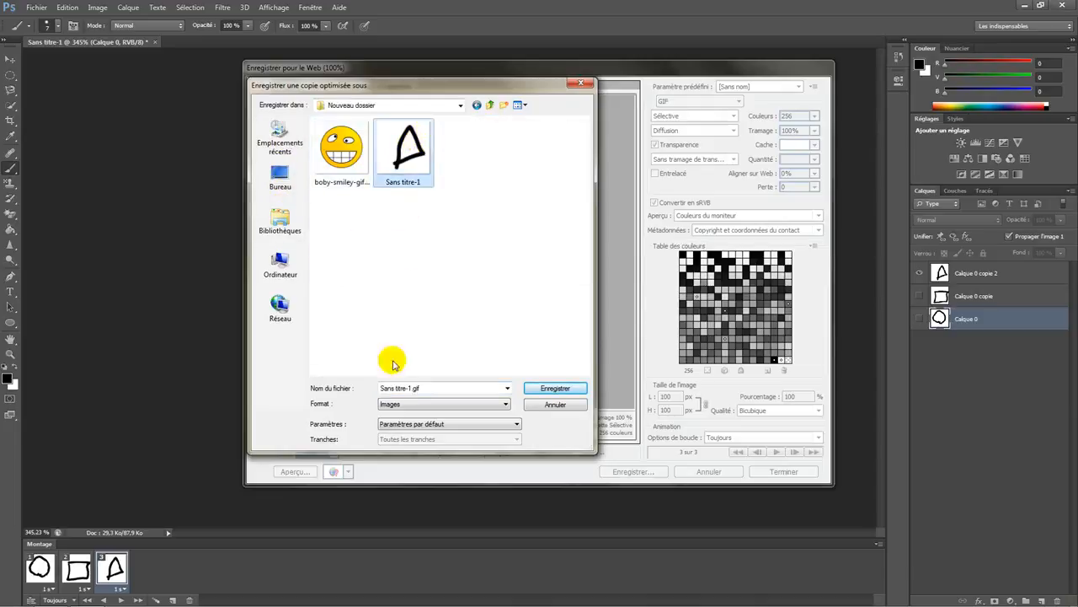
{"action": "left_click", "coordinate": [515, 297]}
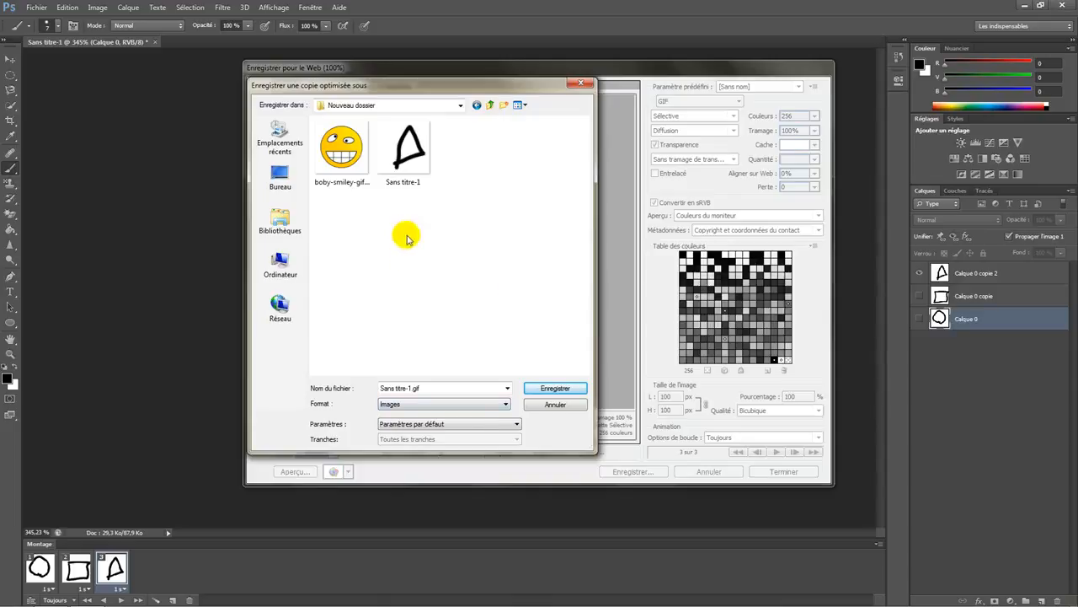
{"action": "left_click", "coordinate": [411, 164]}
{"action": "left_click", "coordinate": [415, 405]}
{"action": "left_click", "coordinate": [420, 407]}
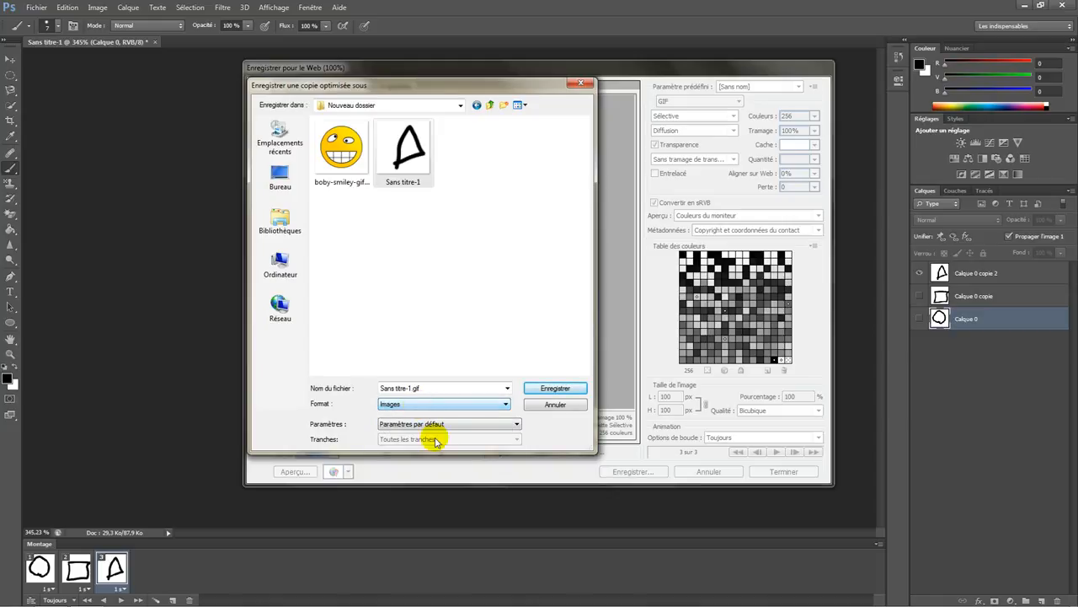
{"action": "left_click", "coordinate": [556, 391]}
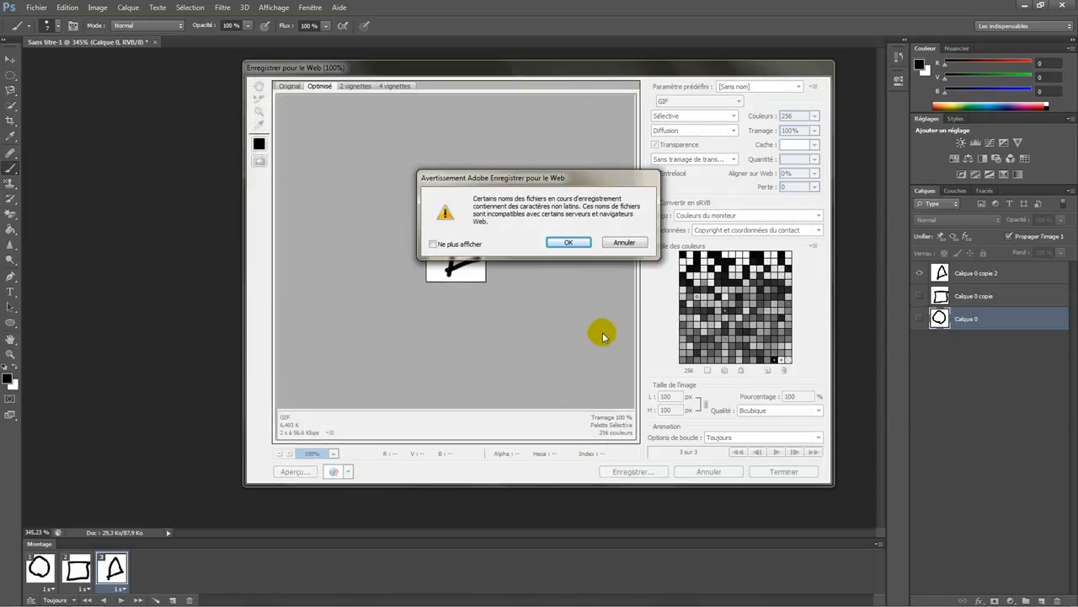
{"action": "left_click", "coordinate": [582, 243]}
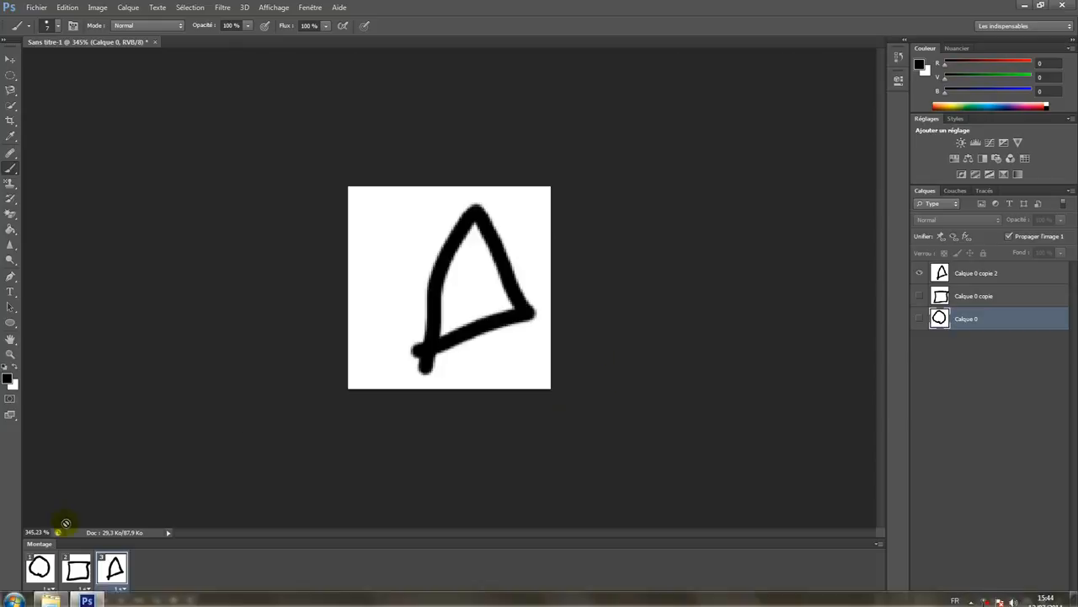
- Switch to the Nouveau dossier folder in Windows Explorer and view the exported Sans-titre-1 GIF in Internet Explorer, closing it when checked
{"action": "left_click", "coordinate": [52, 597]}
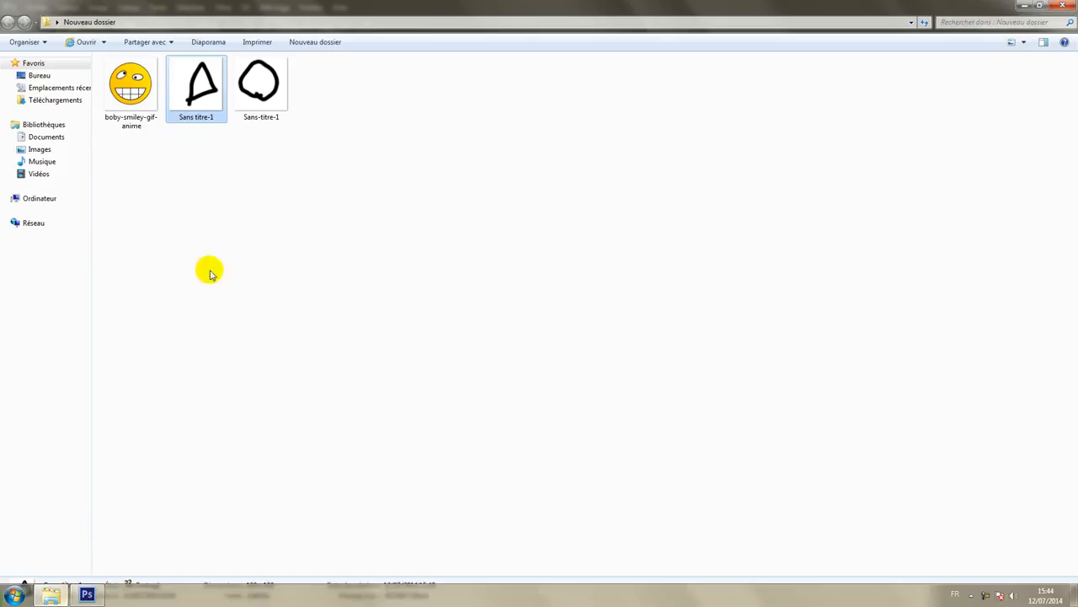
{"action": "left_click", "coordinate": [214, 181]}
{"action": "left_click", "coordinate": [212, 110]}
{"action": "left_click", "coordinate": [239, 100]}
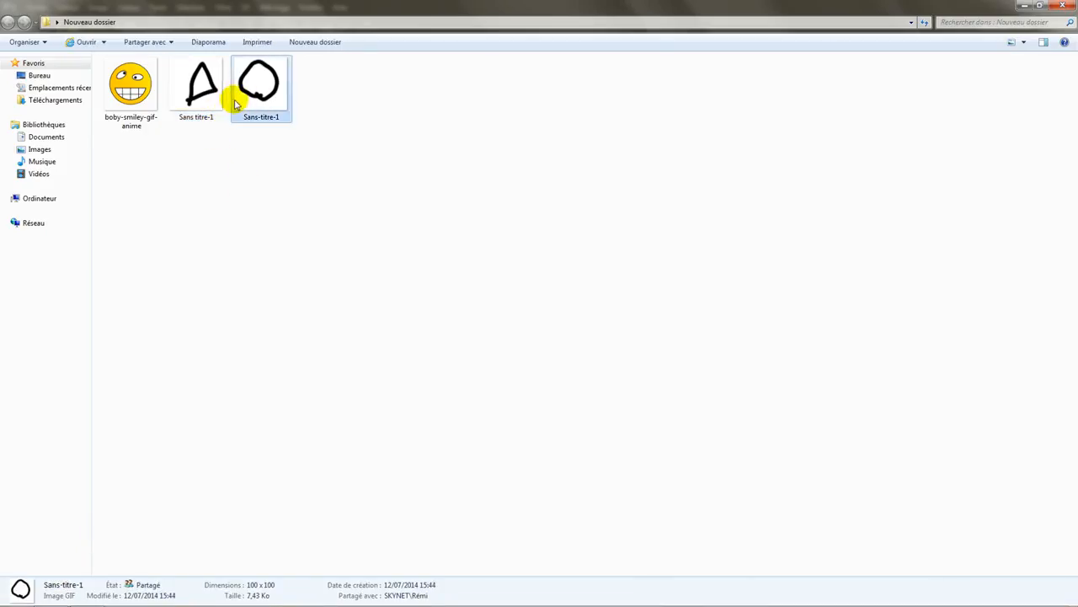
{"action": "left_click", "coordinate": [220, 96]}
{"action": "left_click", "coordinate": [263, 98]}
{"action": "double_click", "coordinate": [263, 99]}
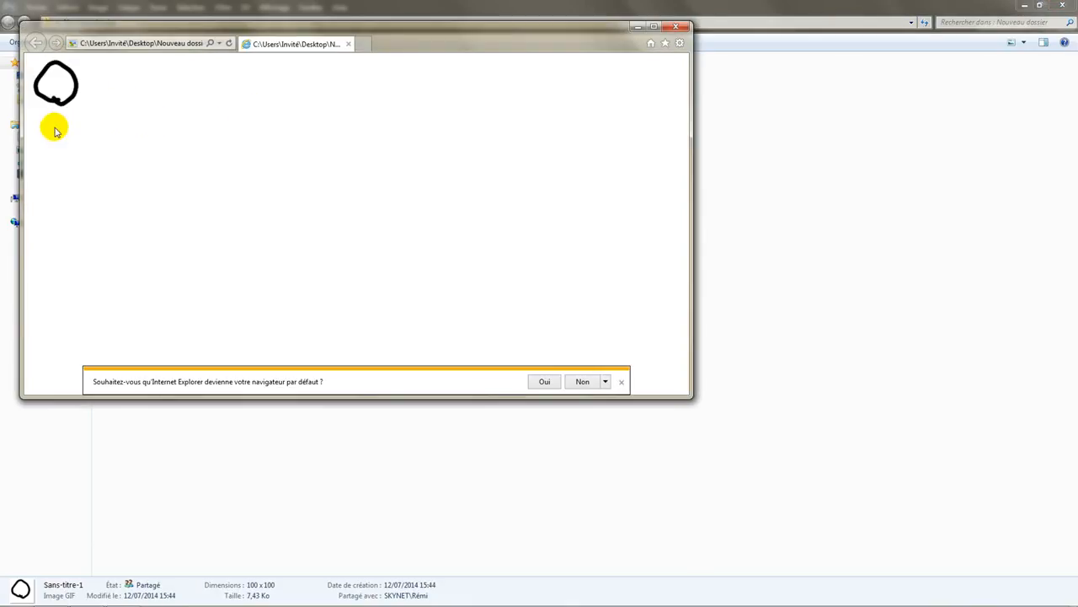
{"action": "left_click", "coordinate": [677, 27]}
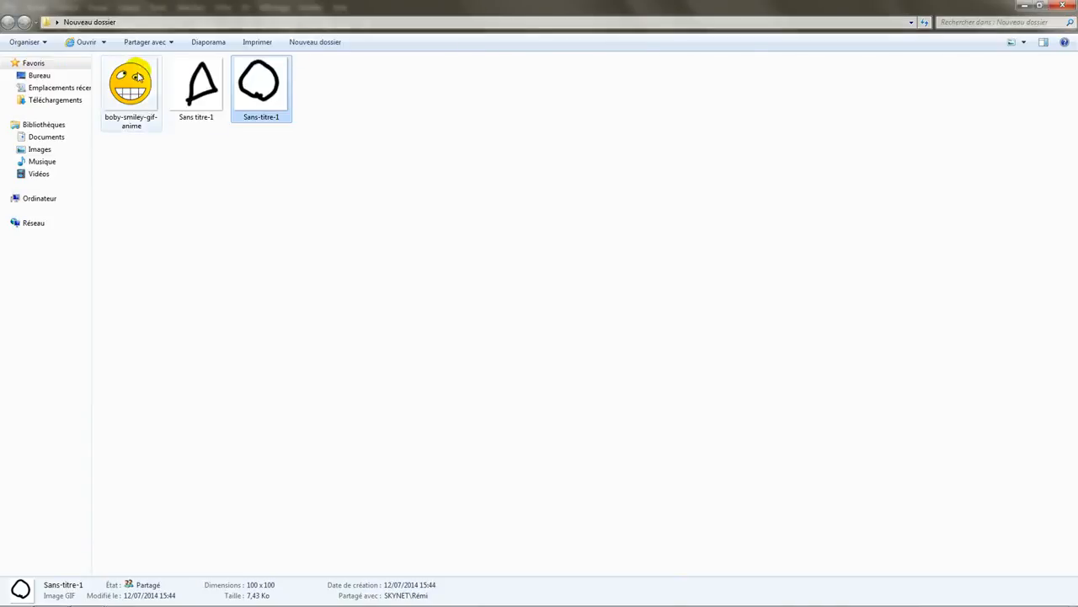
- Switch back to Photoshop and close the Sans titre-1 document without saving its changes
{"action": "left_click", "coordinate": [139, 77]}
{"action": "mouse_move", "coordinate": [46, 600]}
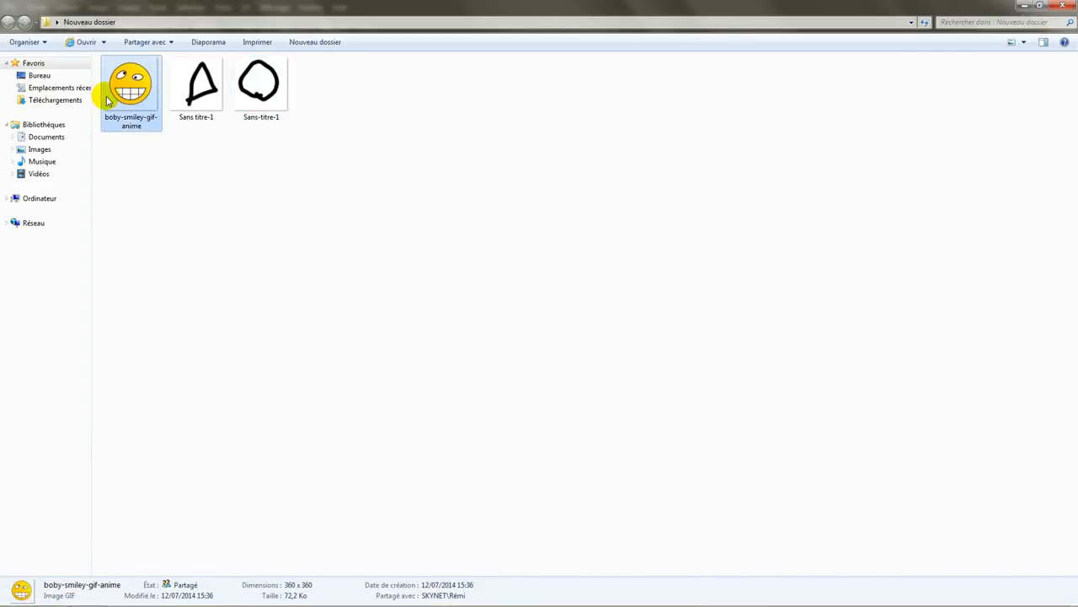
{"action": "left_click", "coordinate": [87, 594]}
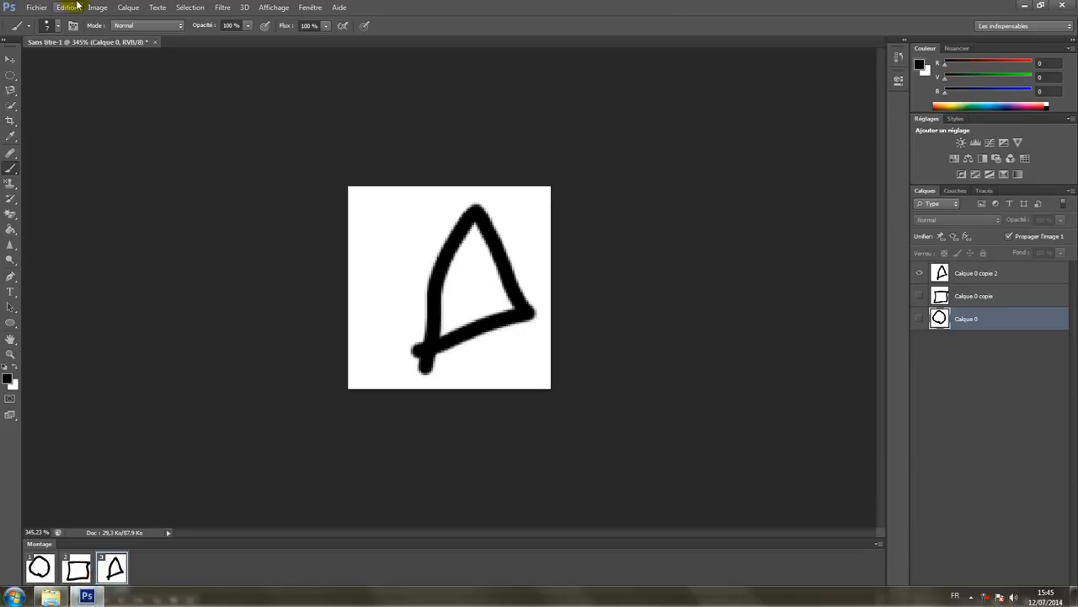
{"action": "left_click", "coordinate": [156, 42]}
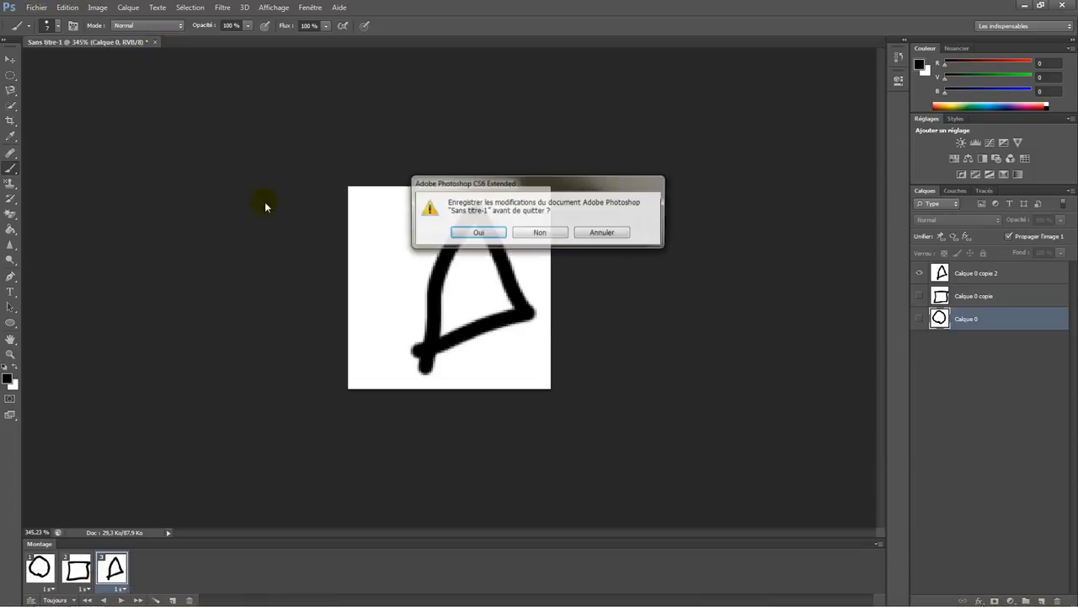
{"action": "left_click", "coordinate": [526, 232]}
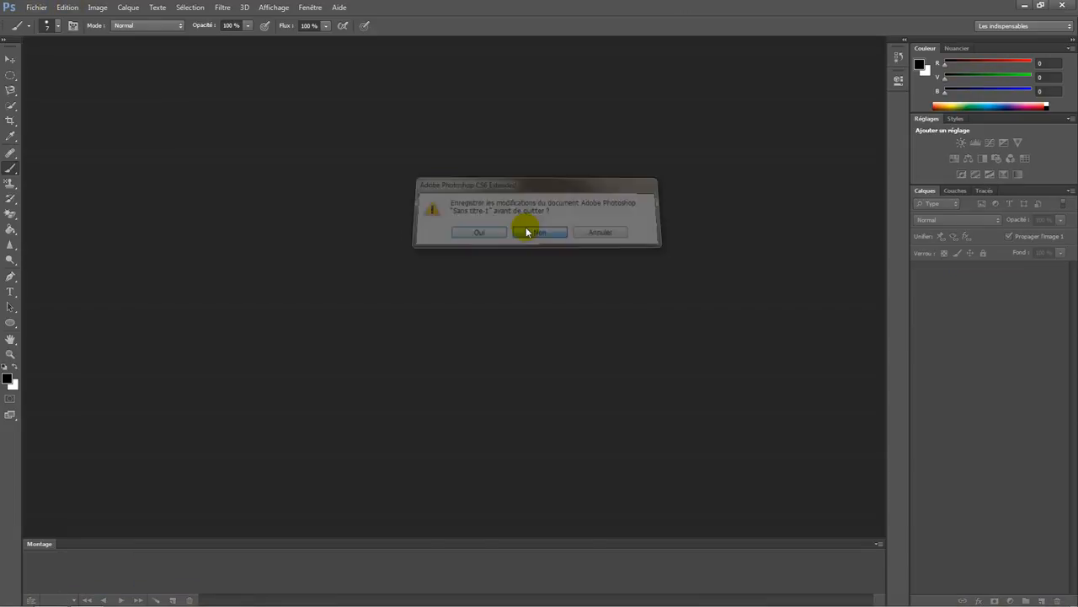
- Open the animated smiley file boby-smiley-gif-anime from the Nouveau dossier folder
{"action": "left_click", "coordinate": [38, 5]}
{"action": "left_click", "coordinate": [51, 29]}
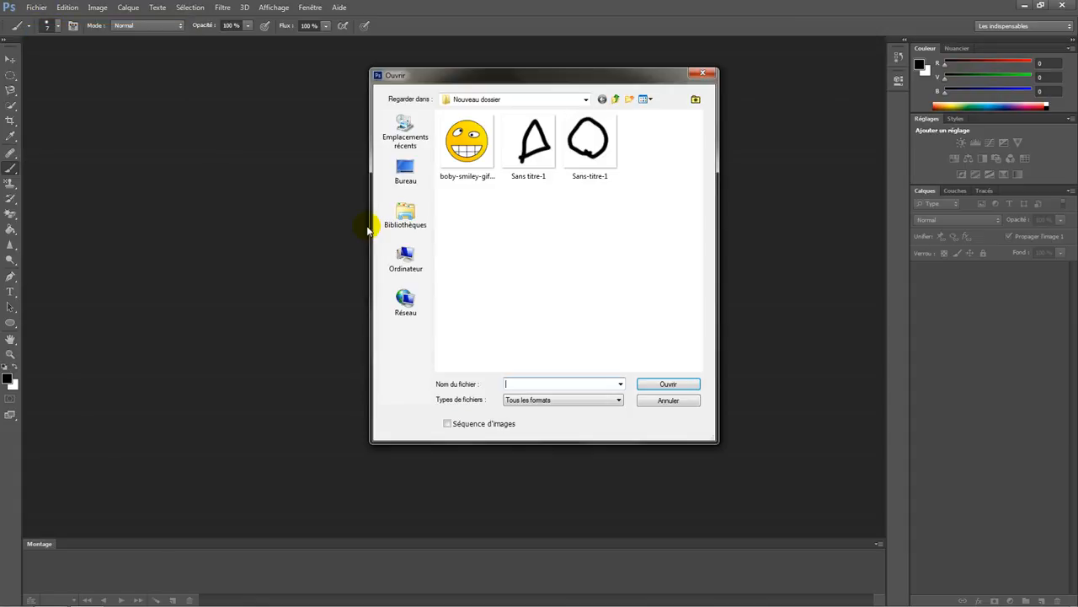
{"action": "double_click", "coordinate": [466, 156]}
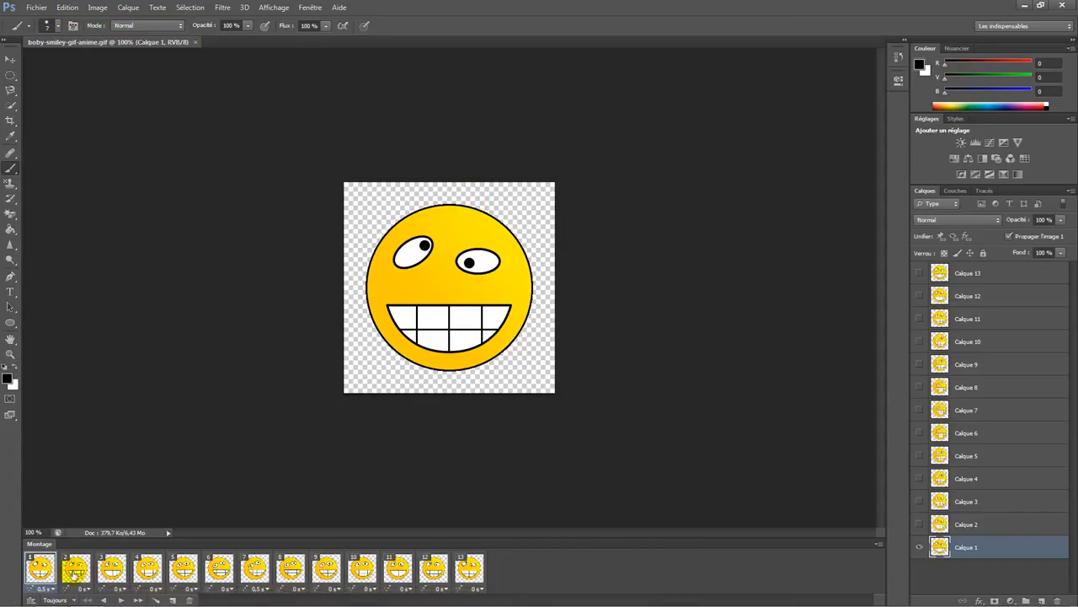
- Examine individual frames of the smiley animation and the layer that each frame shows
{"action": "left_click", "coordinate": [75, 569]}
{"action": "left_click", "coordinate": [114, 569]}
{"action": "left_click", "coordinate": [149, 570]}
{"action": "left_click", "coordinate": [186, 571]}
{"action": "left_click", "coordinate": [254, 574]}
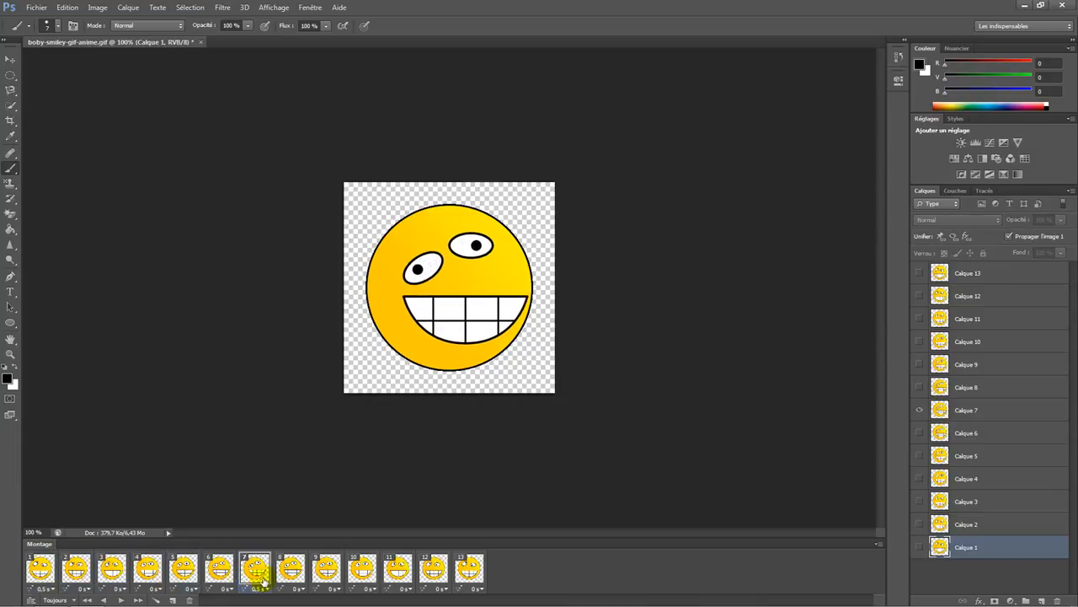
{"action": "left_click", "coordinate": [326, 569]}
{"action": "left_click", "coordinate": [361, 570]}
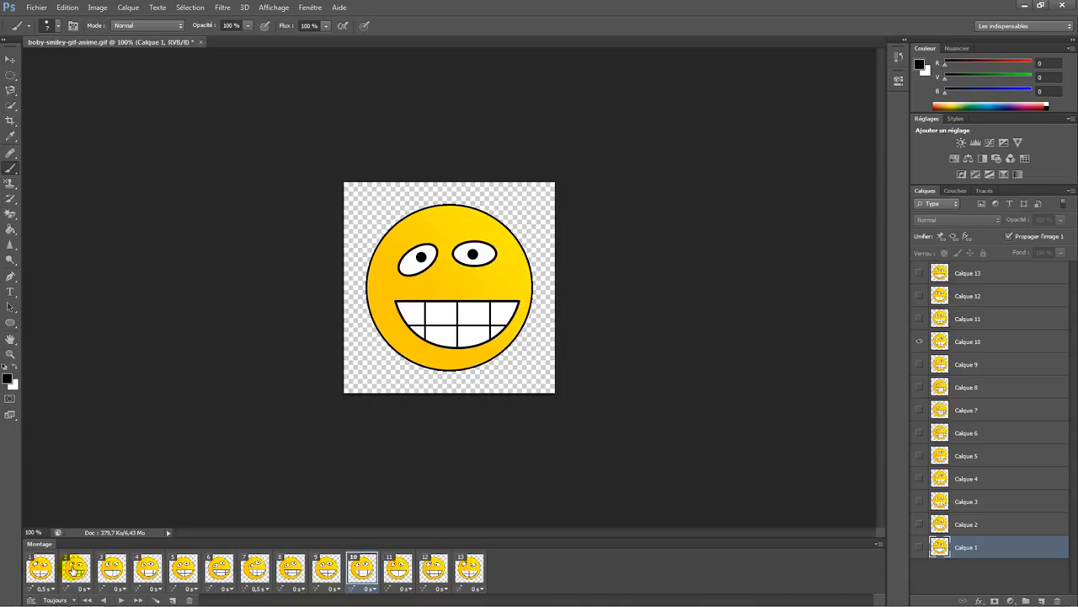
{"action": "left_click", "coordinate": [111, 567]}
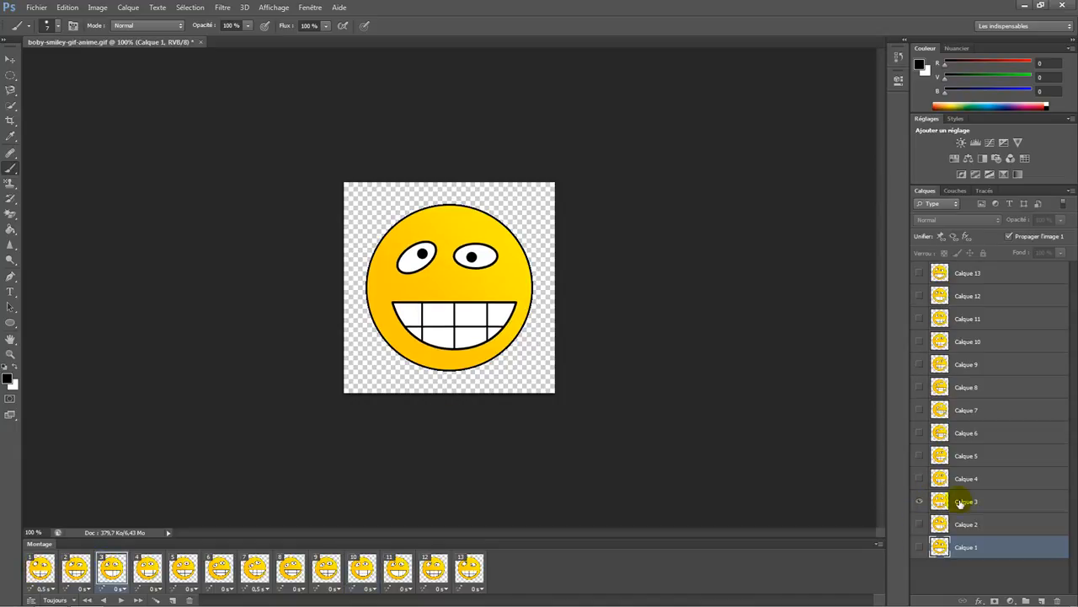
- Fill the upper tooth just left of the smiley's centre with black on Calque 3 in frame 3, using the Paint Bucket
{"action": "left_click", "coordinate": [958, 503]}
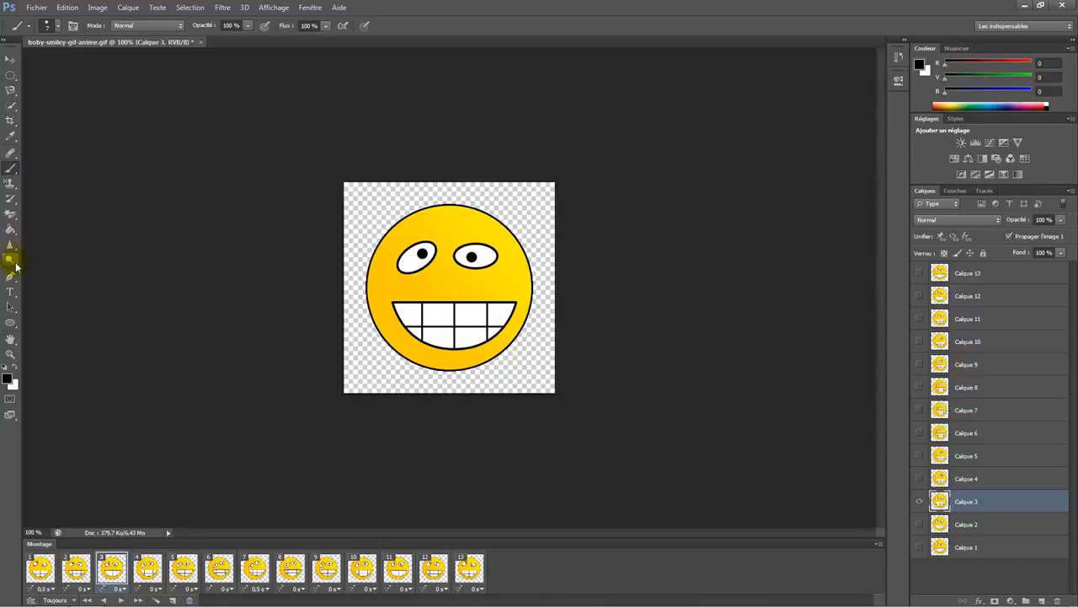
{"action": "left_click", "coordinate": [10, 228]}
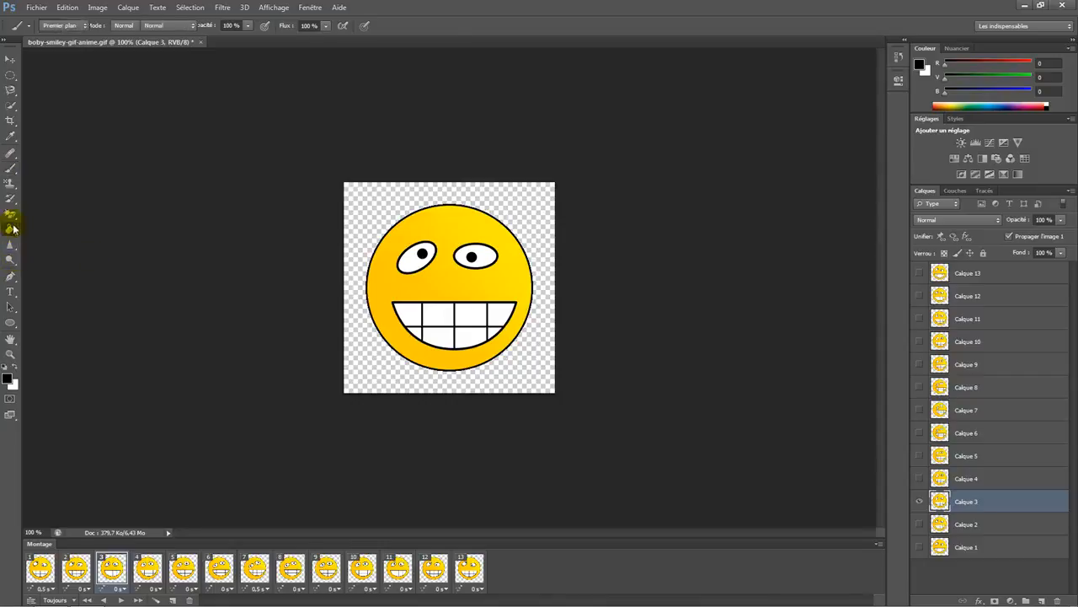
{"action": "left_click", "coordinate": [435, 317]}
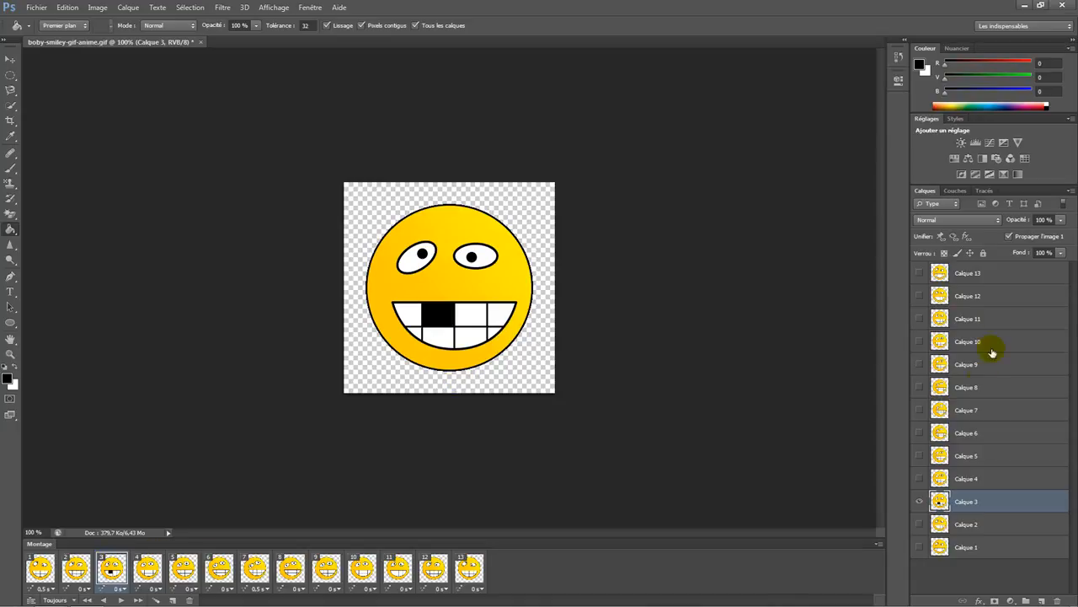
- Fill the same upper tooth with black on Calque 1 in frame 1
{"action": "left_click", "coordinate": [958, 272]}
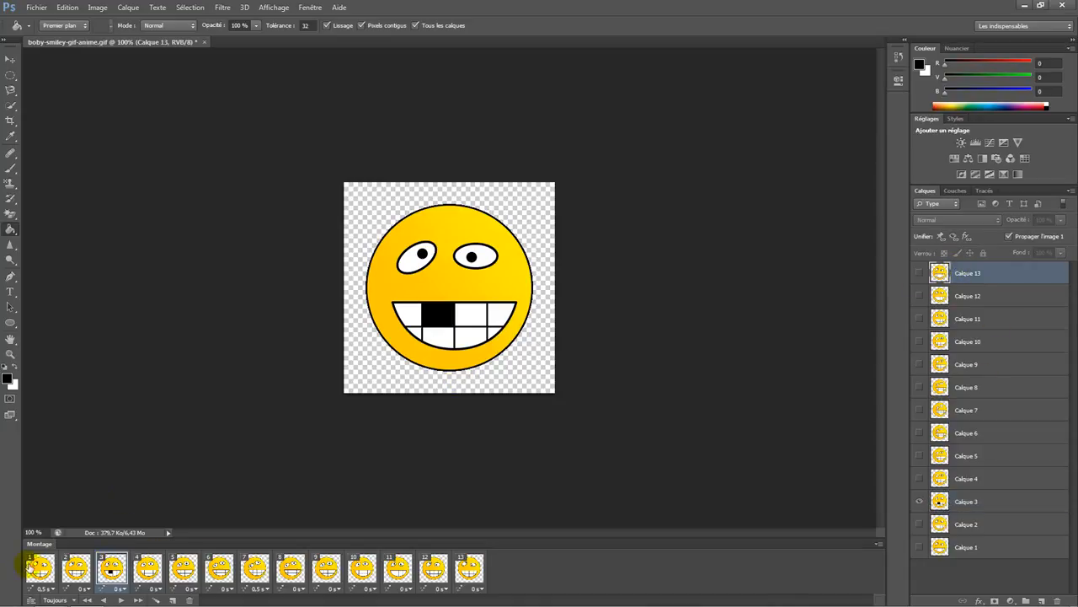
{"action": "left_click", "coordinate": [30, 570]}
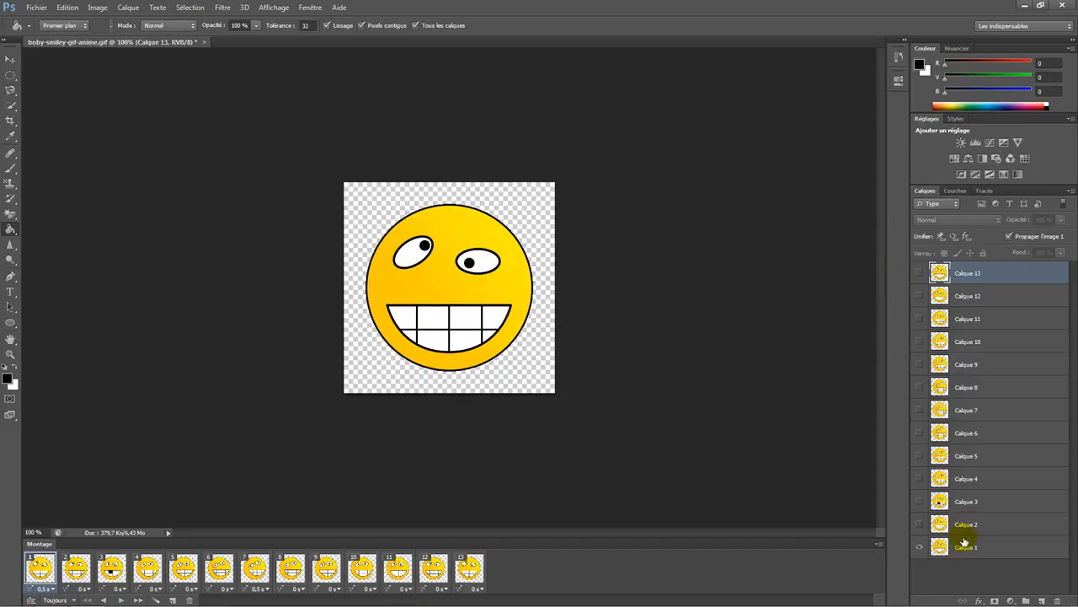
{"action": "left_click", "coordinate": [963, 544]}
{"action": "left_click", "coordinate": [445, 316]}
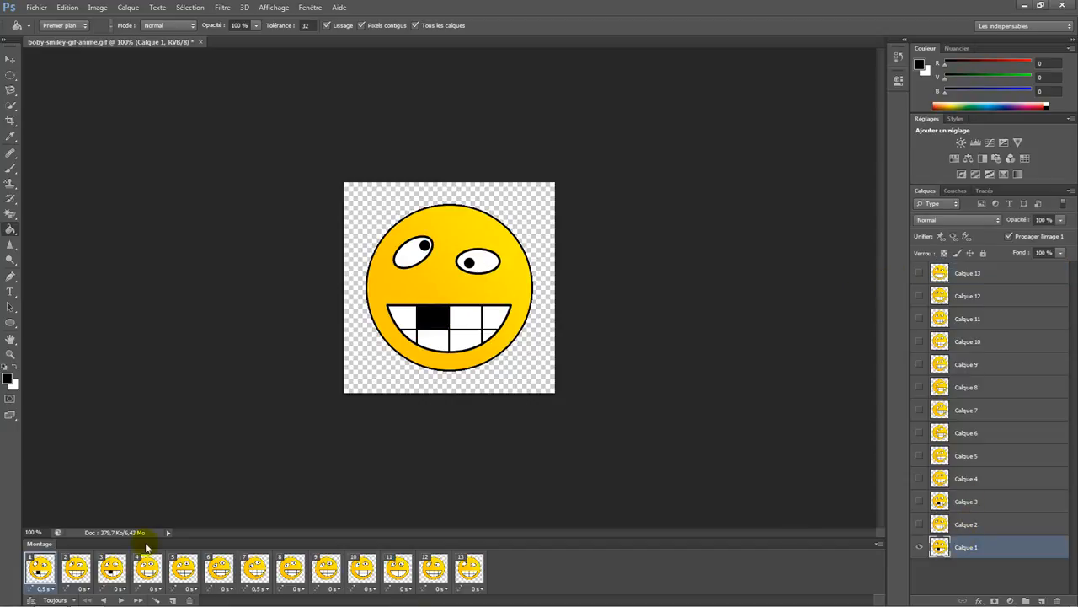
- Fill the matching tooth with black on Calque 2 in frame 2 and play the animation
{"action": "left_click", "coordinate": [76, 569]}
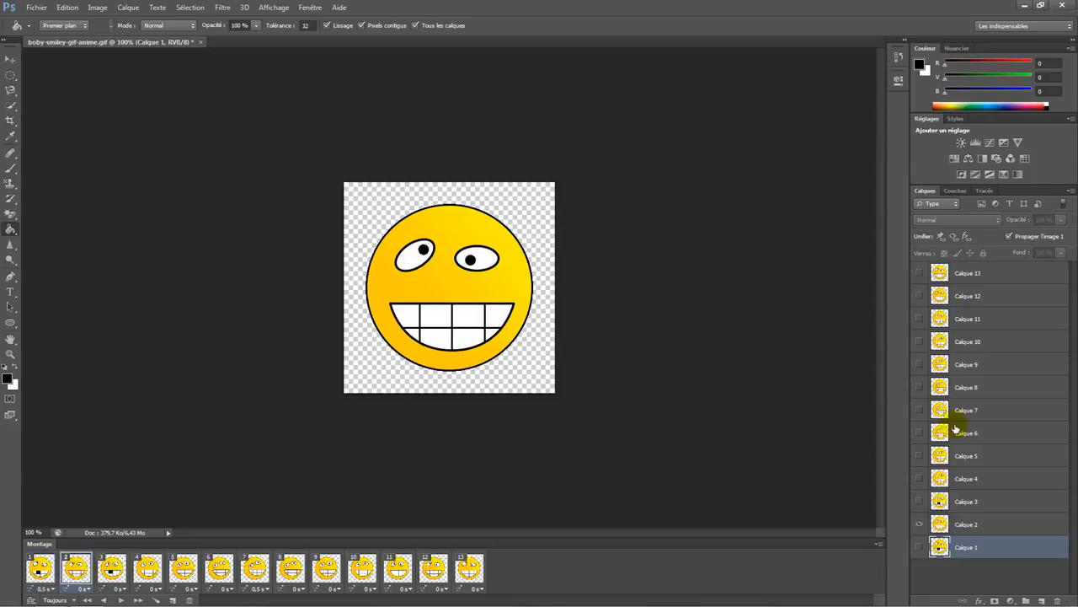
{"action": "left_click", "coordinate": [941, 523]}
{"action": "left_click", "coordinate": [435, 315]}
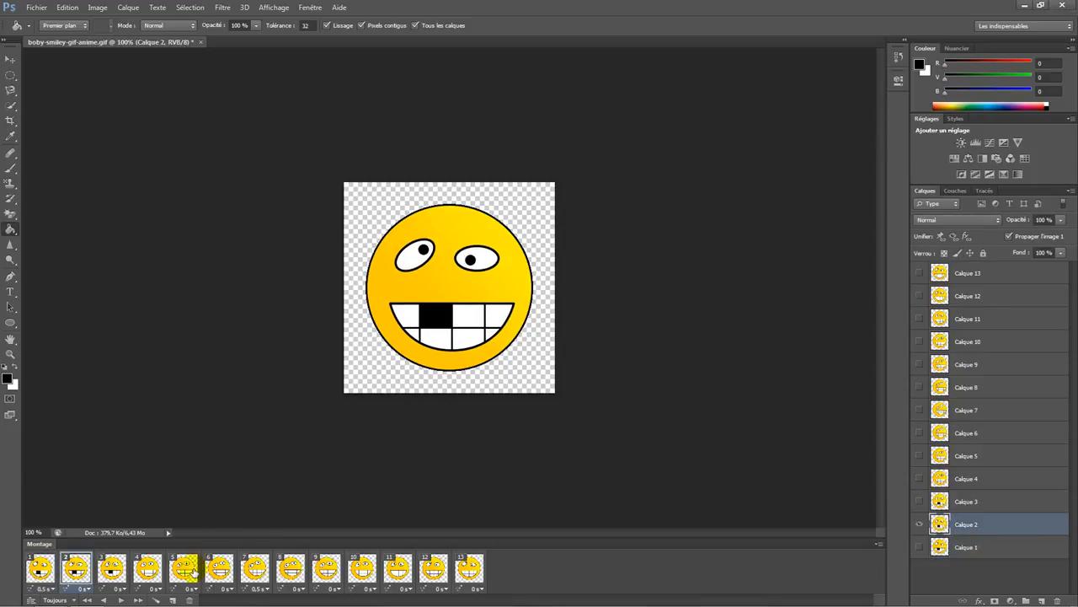
{"action": "left_click", "coordinate": [120, 600]}
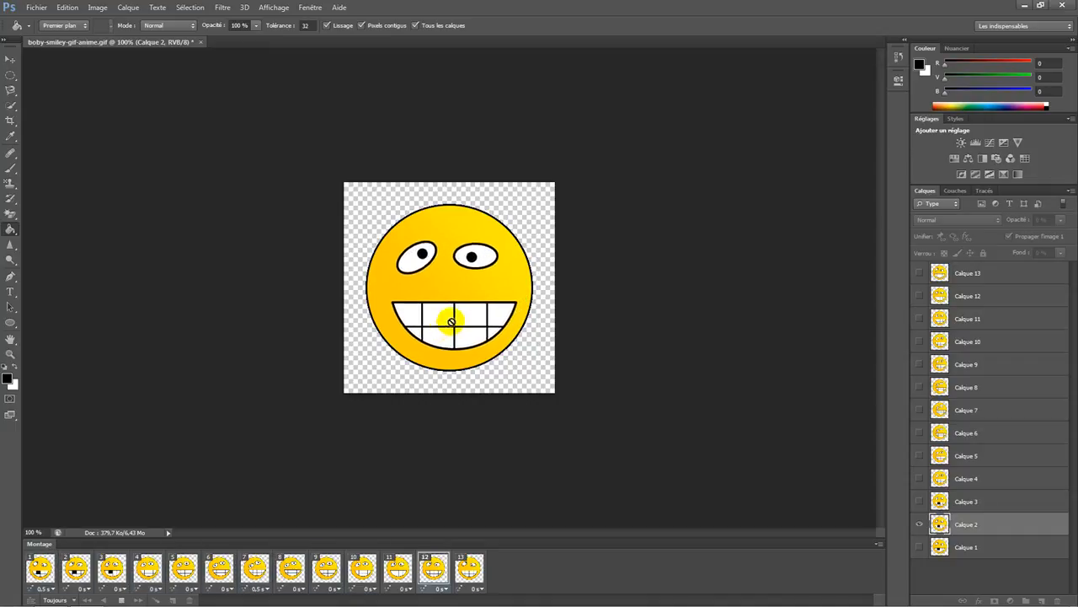
- Export the edited animation for the Web as a looping GIF, overwriting the existing boby-smiley-gif-anime file and accepting the file-name warning
{"action": "left_click", "coordinate": [36, 7]}
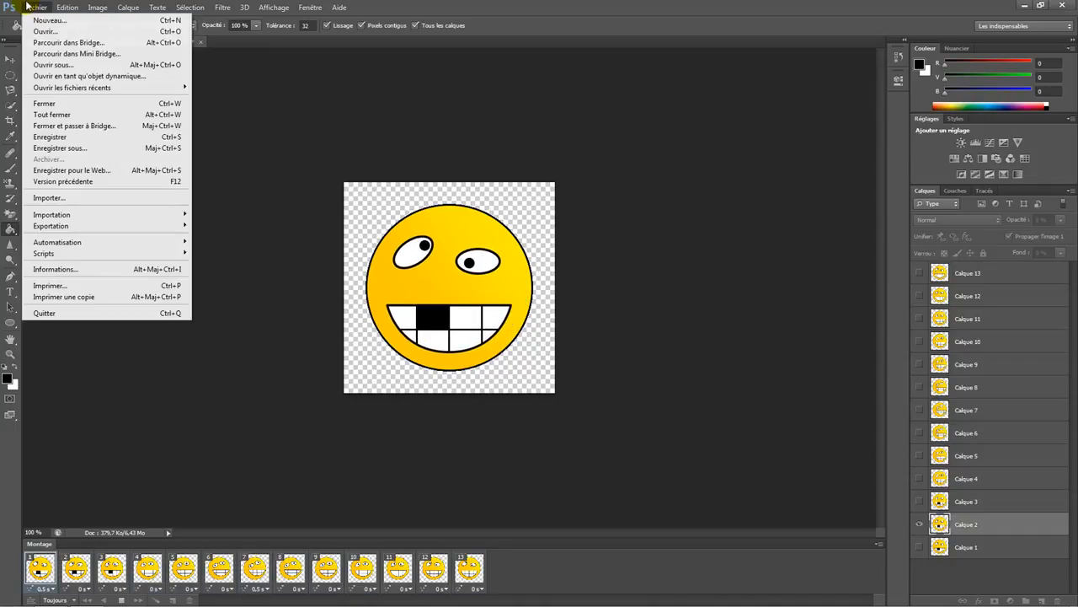
{"action": "left_click", "coordinate": [89, 170]}
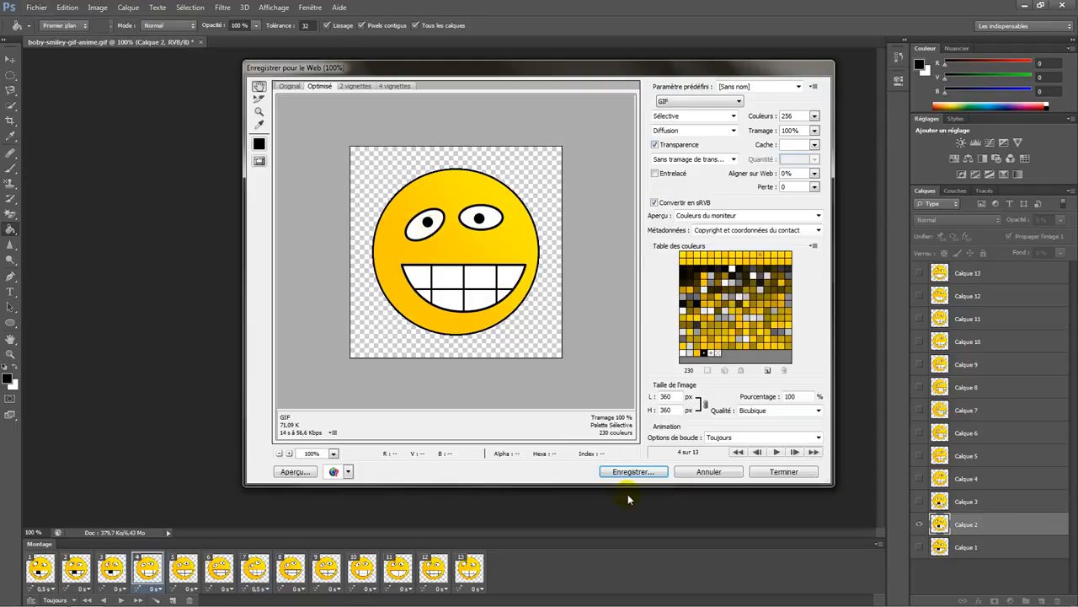
{"action": "left_click", "coordinate": [633, 474]}
{"action": "left_click", "coordinate": [345, 159]}
{"action": "double_click", "coordinate": [345, 159]}
{"action": "left_click", "coordinate": [600, 300]}
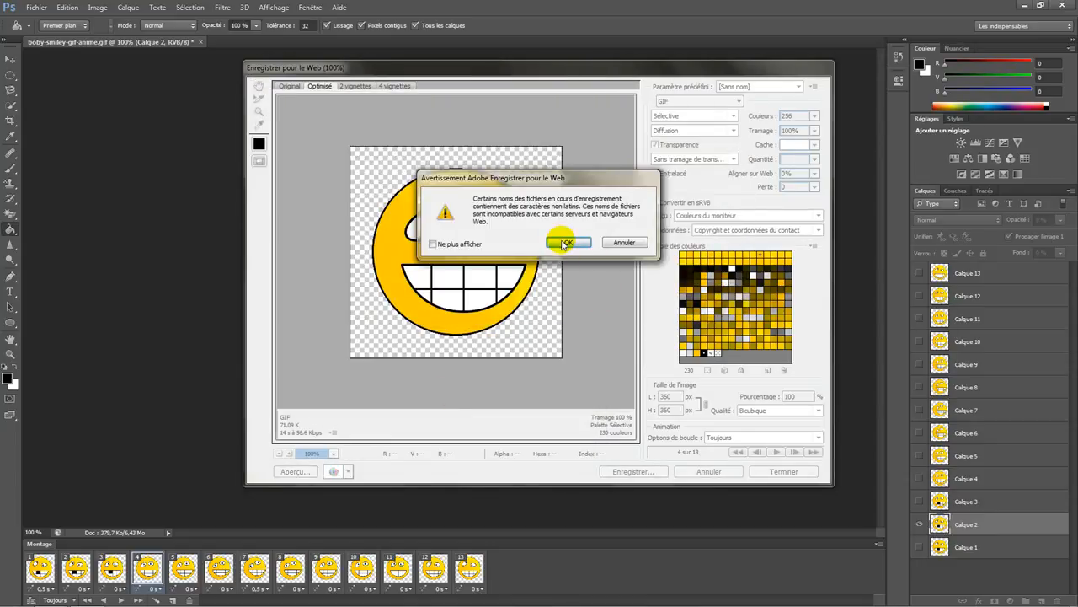
{"action": "left_click", "coordinate": [573, 240]}
- Switch to the Nouveau dossier folder in Windows Explorer and view the exported boby-smiley-gif-anime in Internet Explorer, closing it when checked
{"action": "left_click", "coordinate": [50, 599]}
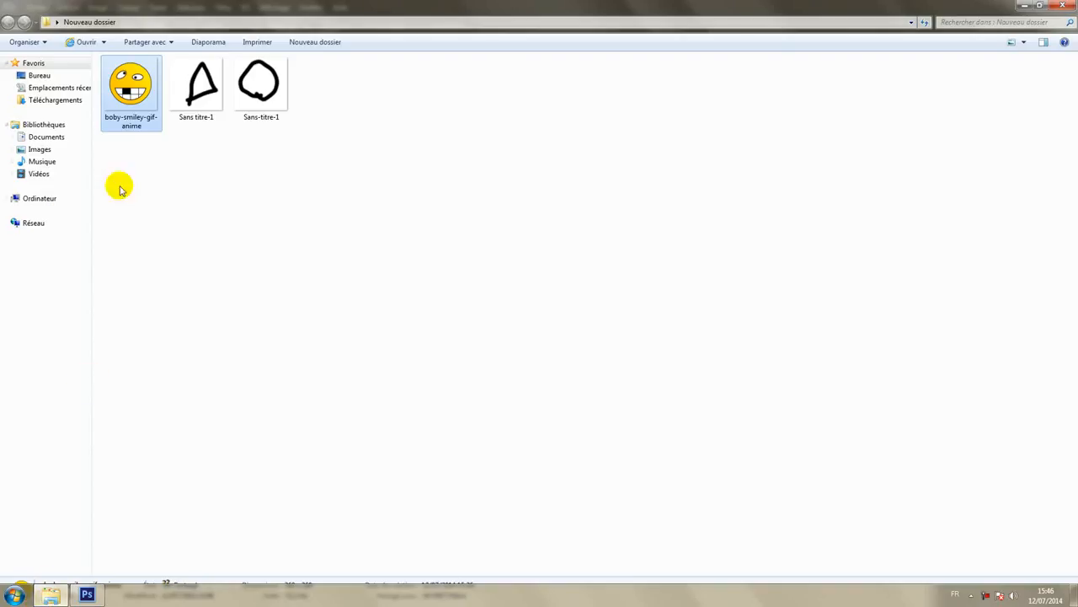
{"action": "double_click", "coordinate": [135, 95]}
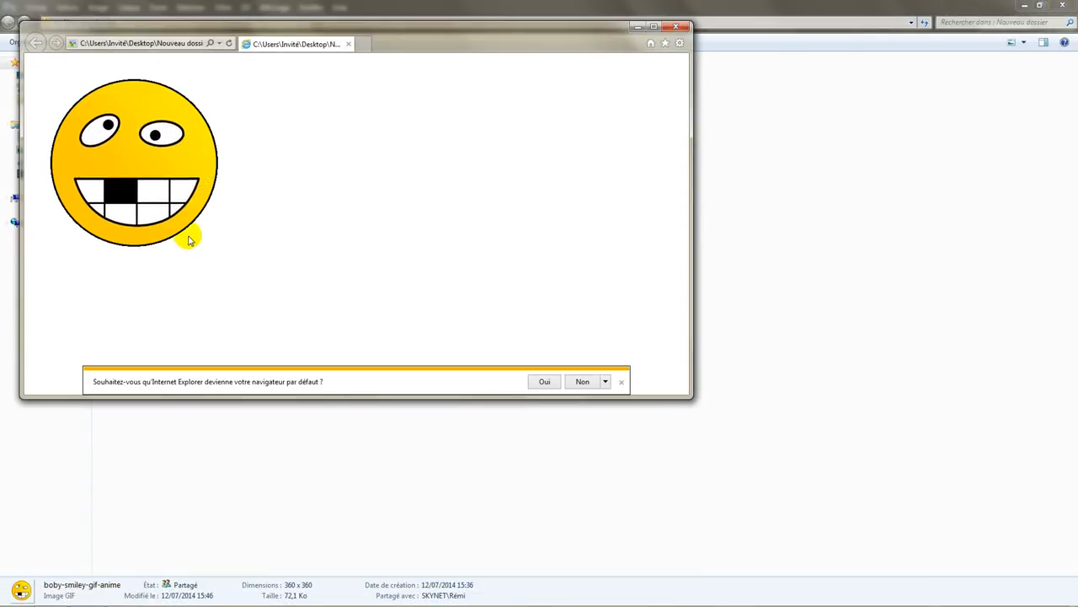
{"action": "left_click", "coordinate": [677, 26]}
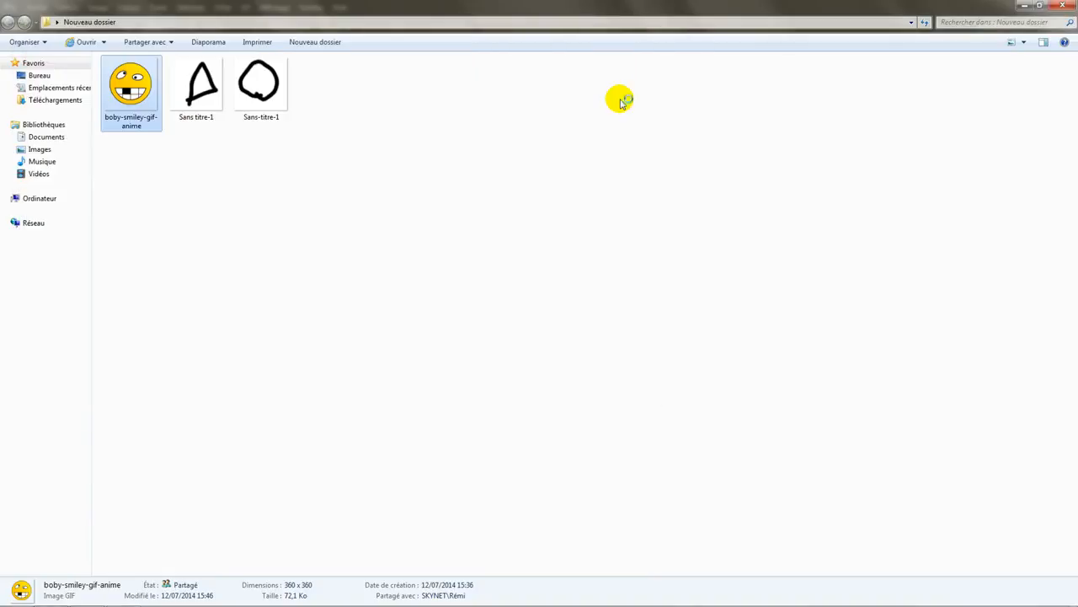